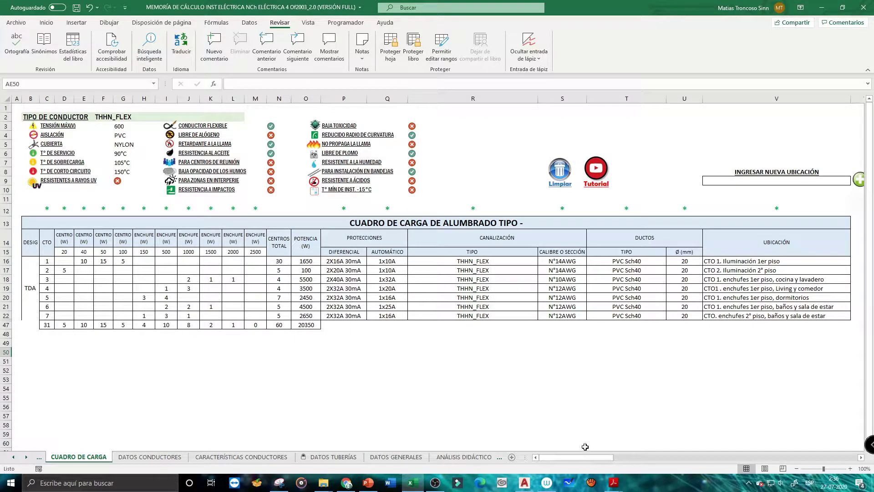
Review the Longitud del circuito (m) column for the main line and circuits 1 to 7 in the voltage-drop table.
drag(585, 458, 770, 453)
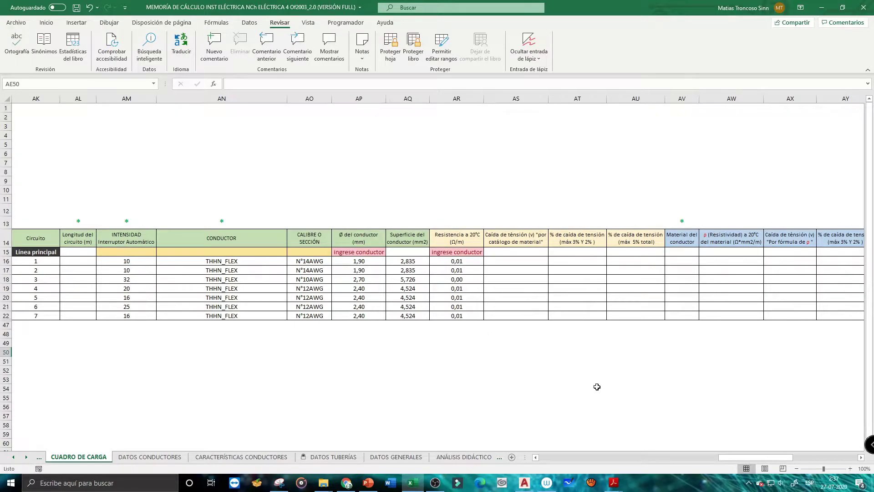
scroll(374, 242, left, 5)
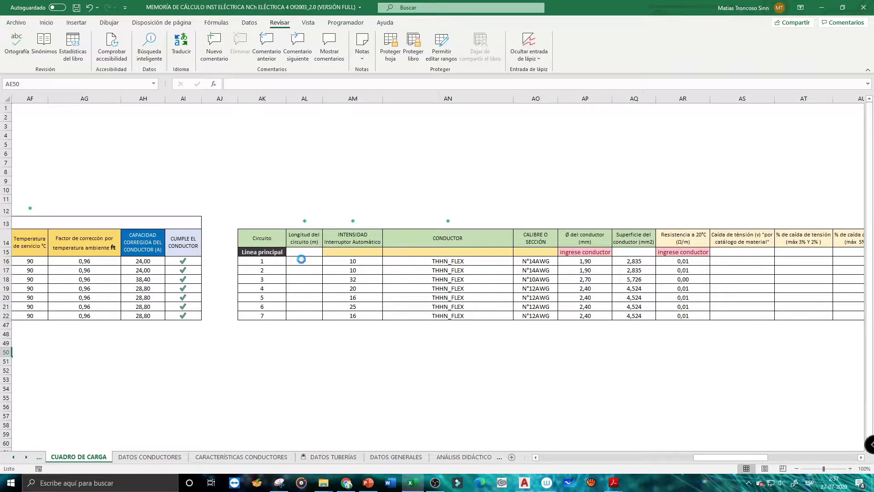
ctrl+scroll(301, 259, up, 3)
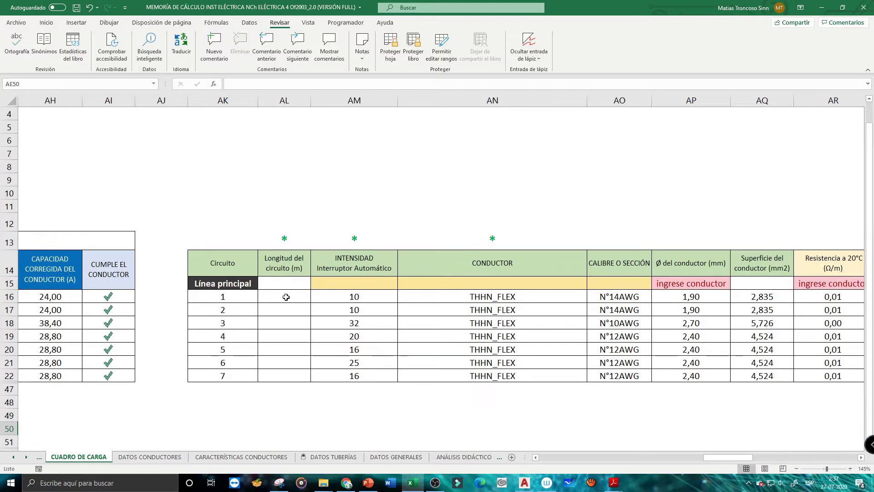
scroll(286, 274, down, 1)
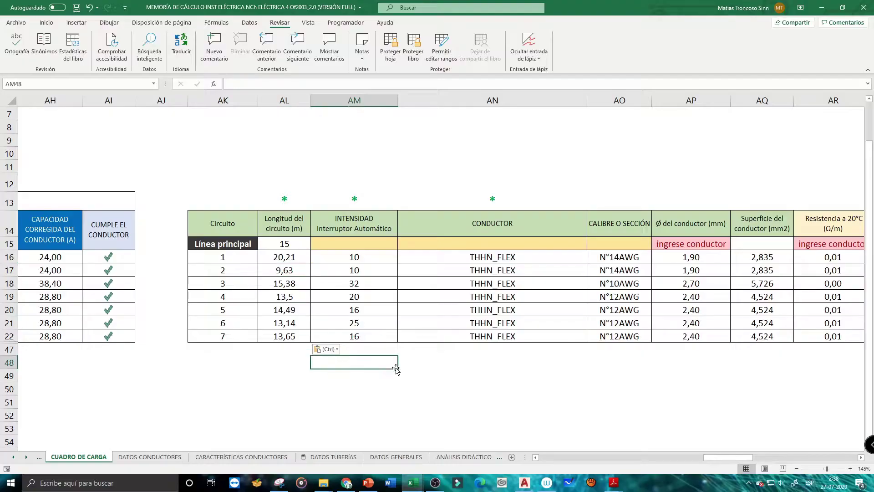
drag(285, 247, 288, 322)
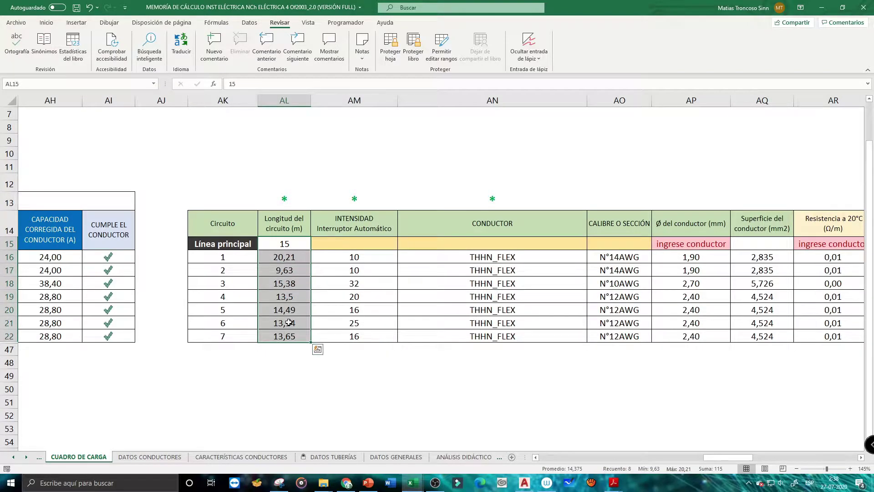
click(298, 245)
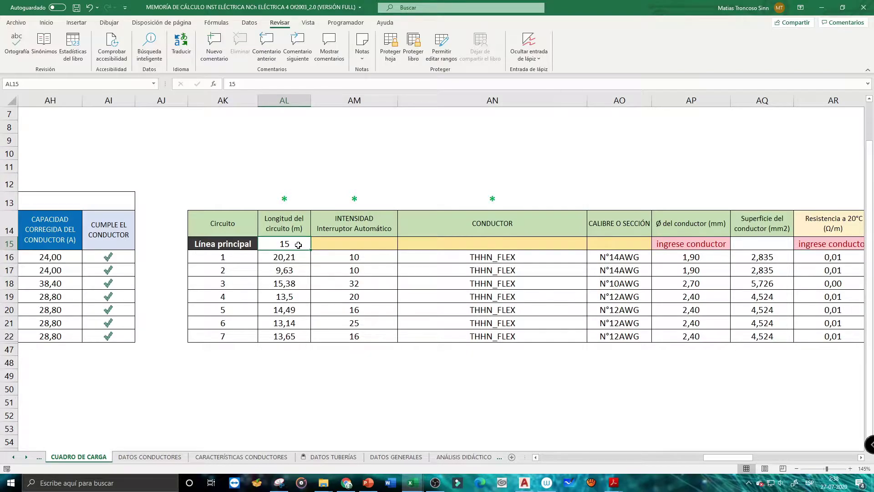
Switch to AutoCAD and examine the circuit runs on the electrical drawing's first-floor plan, from the bedrooms down to the kitchen.
click(525, 482)
scroll(400, 273, down, 5)
drag(406, 275, 599, 168)
scroll(598, 169, down, 2)
drag(249, 213, 482, 222)
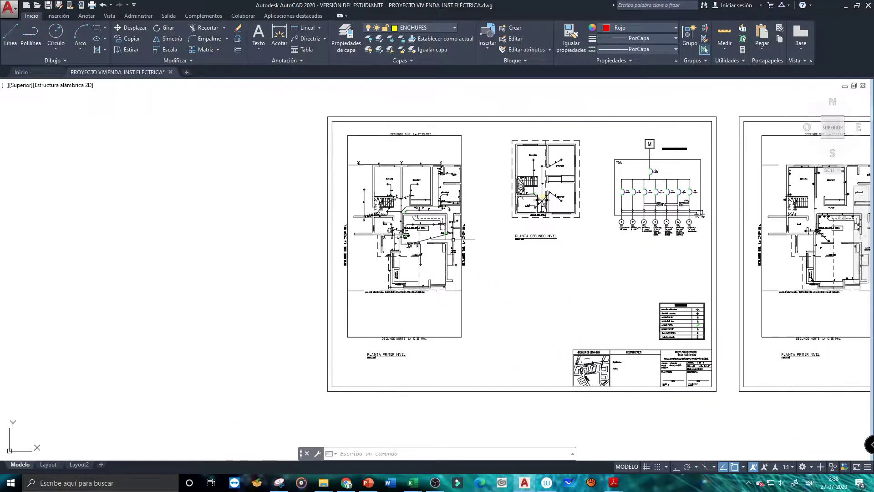
scroll(435, 248, up, 8)
scroll(400, 269, down, 4)
scroll(377, 273, up, 4)
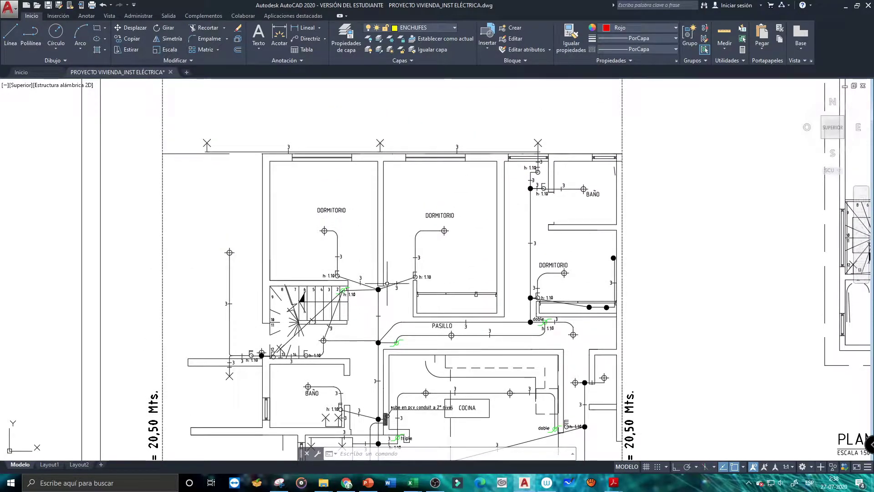
scroll(367, 358, down, 4)
drag(368, 358, 435, 229)
scroll(426, 324, up, 4)
drag(443, 156, 438, 177)
scroll(438, 176, down, 4)
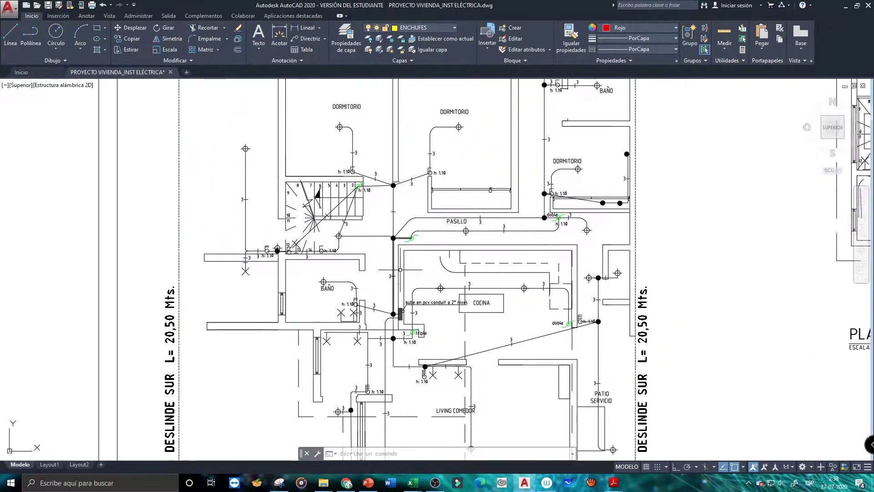
drag(396, 242, 395, 291)
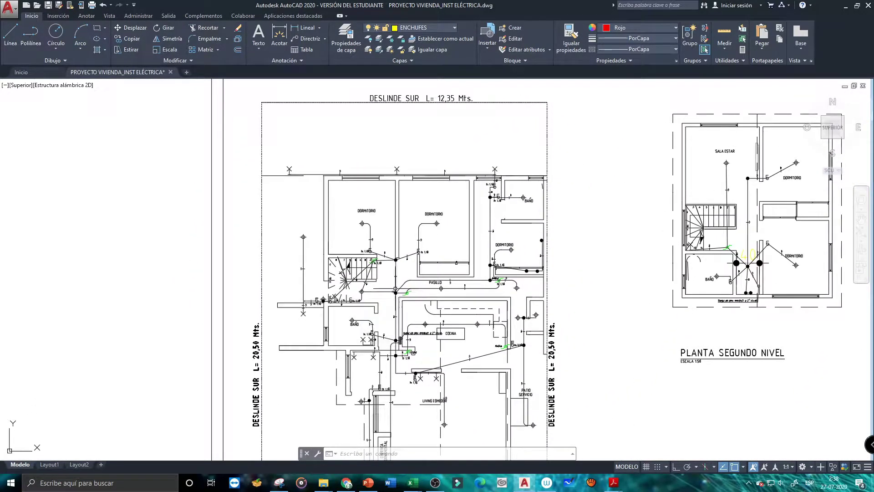
Examine the distribution board beside the kitchen and the farthest light point along the outer bedroom wall.
scroll(394, 342, up, 7)
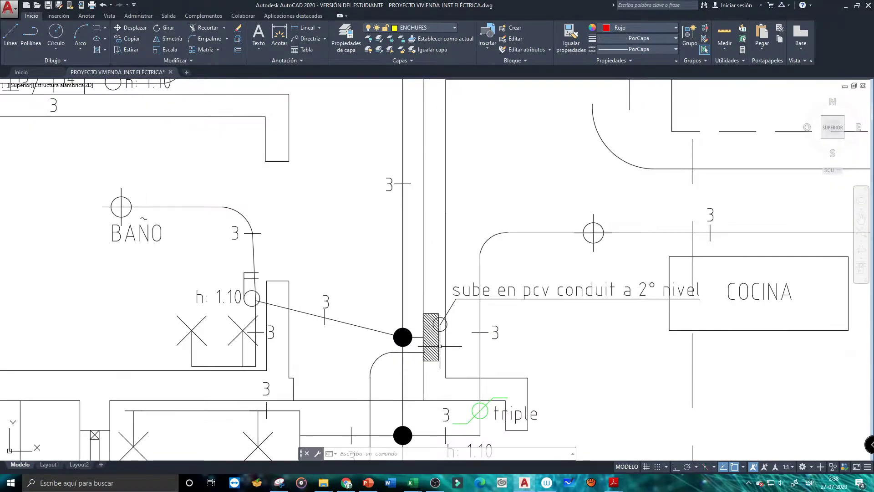
scroll(435, 338, up, 5)
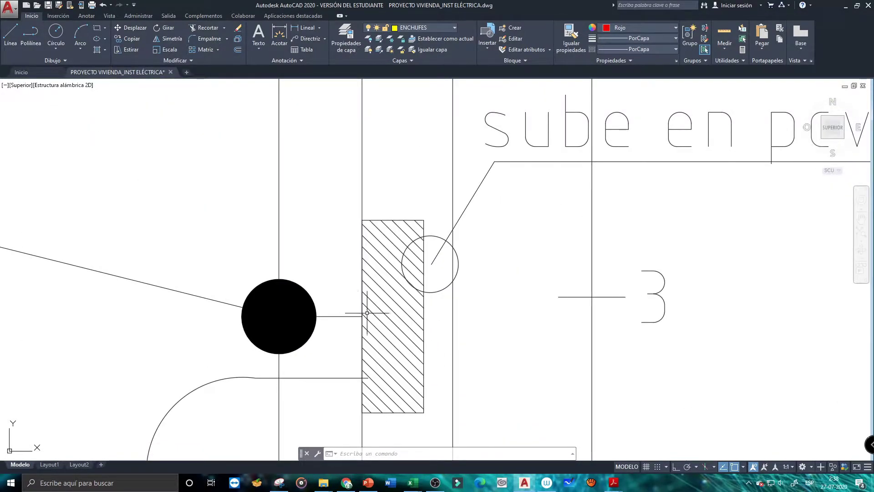
scroll(362, 310, down, 10)
scroll(376, 192, up, 2)
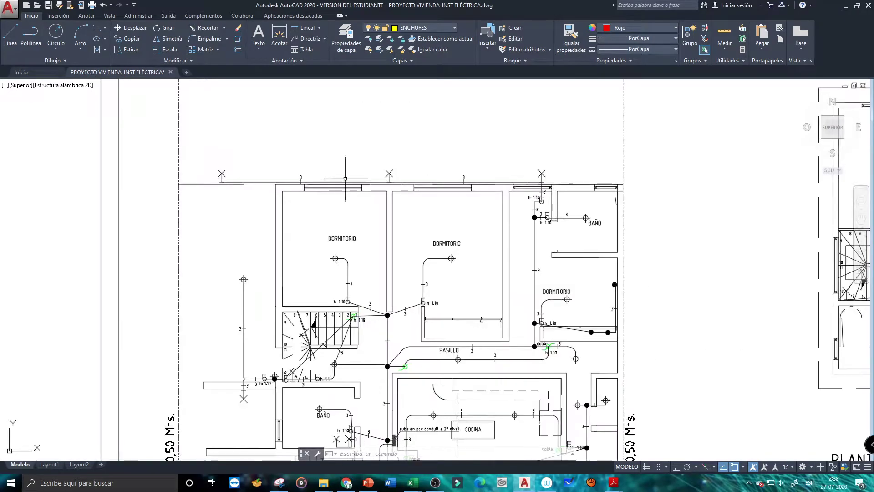
scroll(230, 174, up, 5)
scroll(230, 174, up, 3)
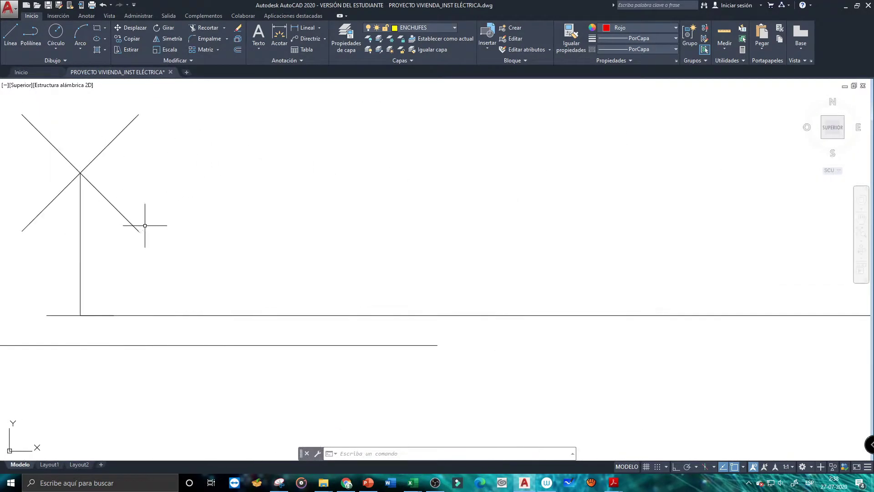
scroll(140, 224, down, 3)
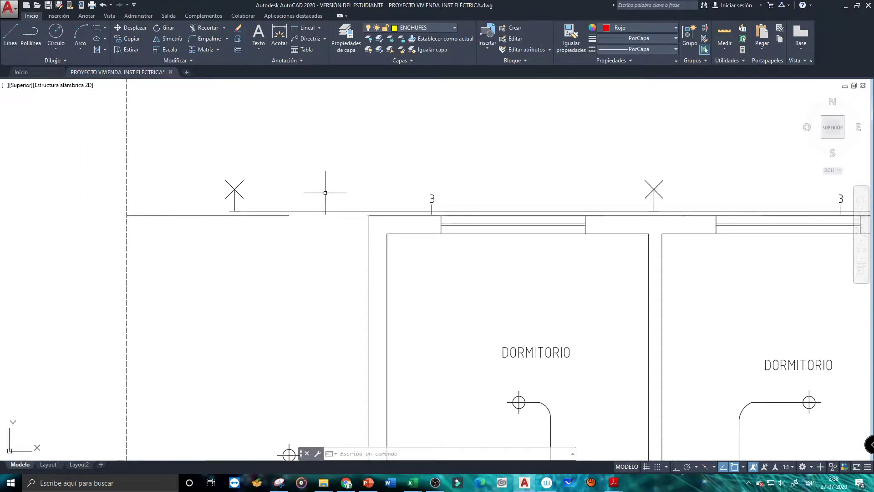
Display the Properties palette beside the drawing.
key(ctrl+1)
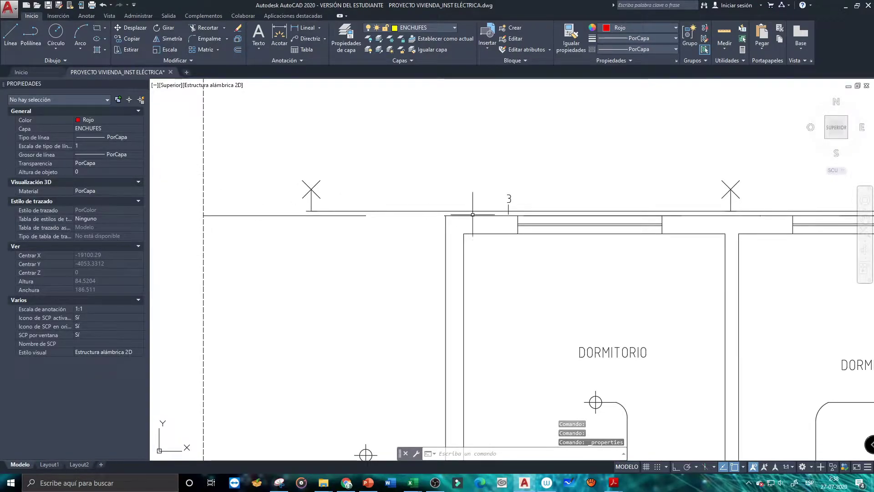
scroll(166, 156, down, 1)
scroll(336, 182, up, 1)
scroll(335, 182, down, 1)
scroll(477, 161, up, 1)
scroll(477, 160, up, 3)
scroll(501, 166, down, 2)
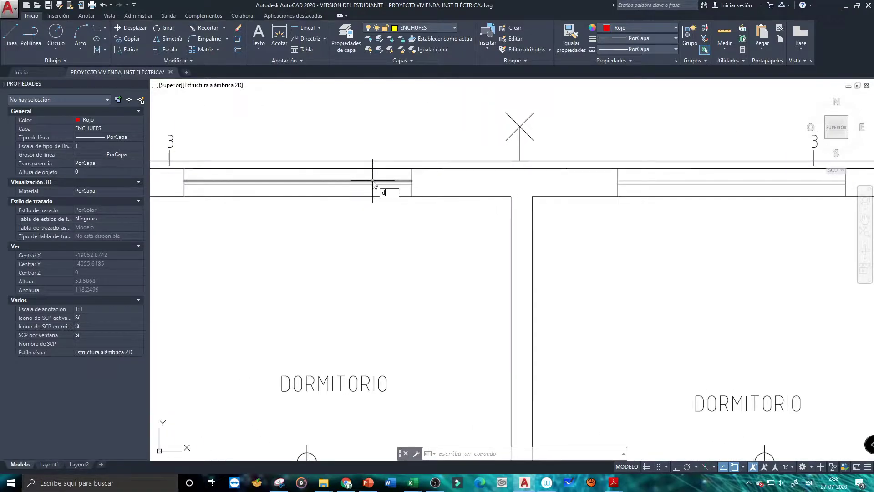
Measure the outer bedroom wall's thickness at the window edge with the DIST command.
text(i)
key(Return)
scroll(408, 164, up, 5)
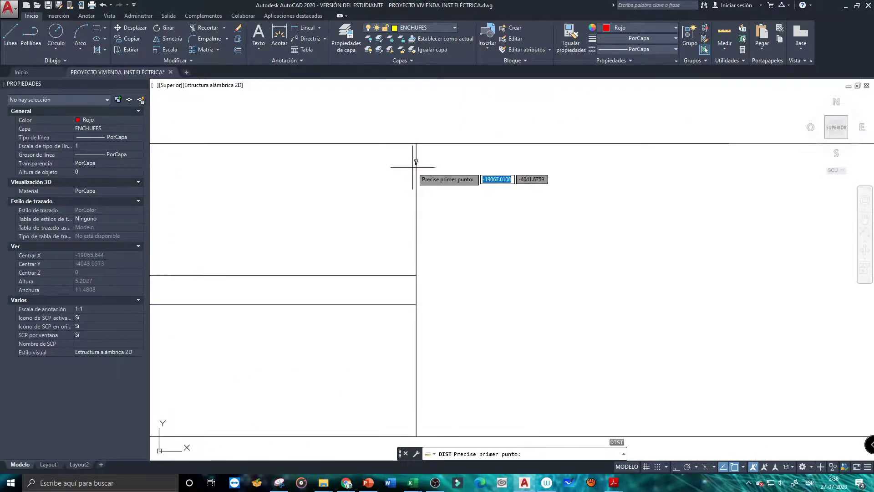
click(417, 143)
scroll(453, 263, down, 1)
scroll(398, 369, up, 1)
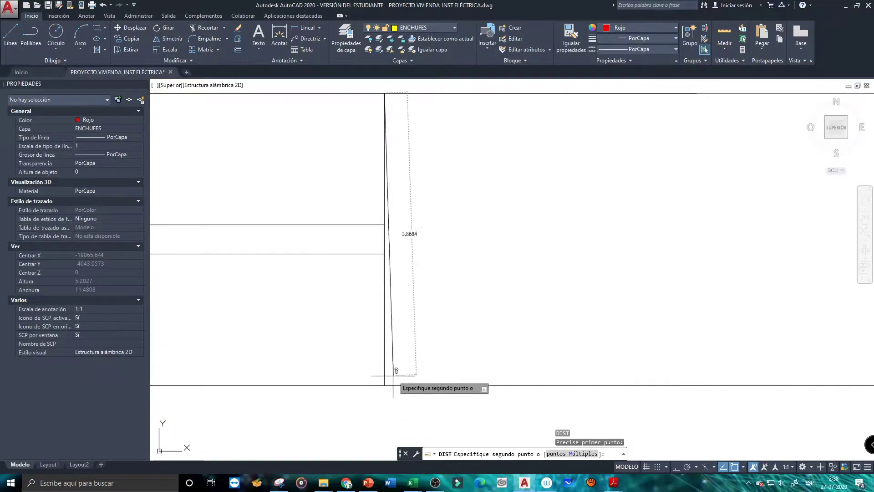
key(Escape)
scroll(416, 351, down, 8)
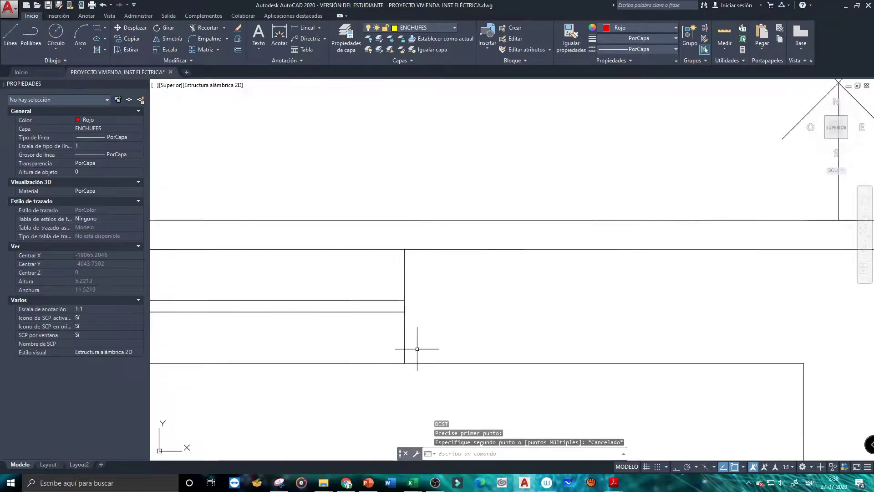
Copy the whole sheet containing both electrical floor plans and the single-line diagram to an empty area of the drawing.
scroll(419, 341, down, 5)
scroll(398, 323, up, 4)
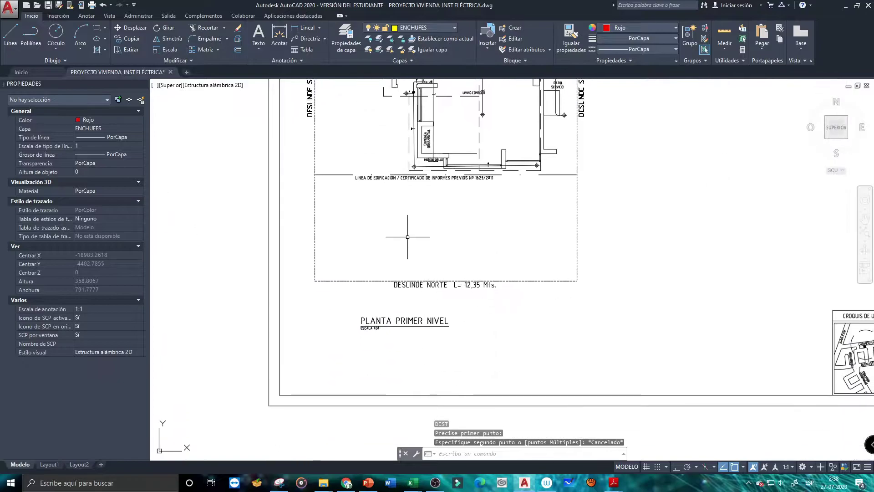
scroll(396, 329, up, 2)
scroll(328, 316, down, 5)
drag(428, 246, 407, 255)
click(548, 161)
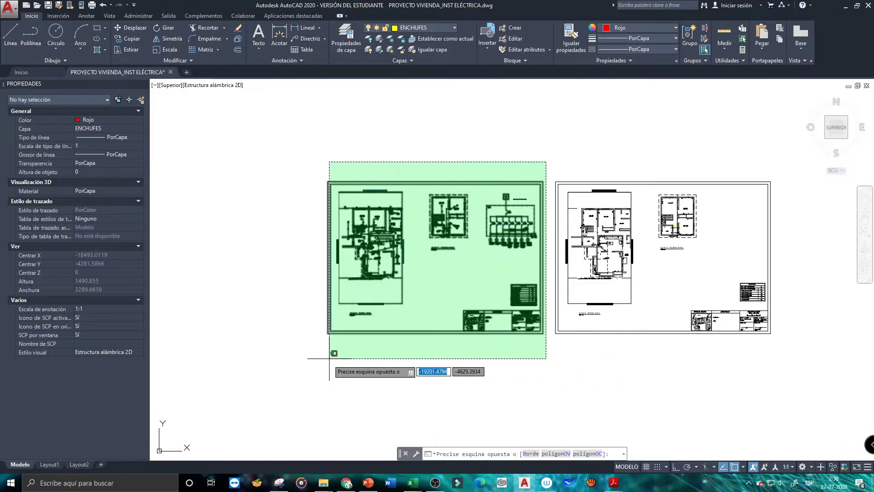
click(314, 361)
right_click(336, 319)
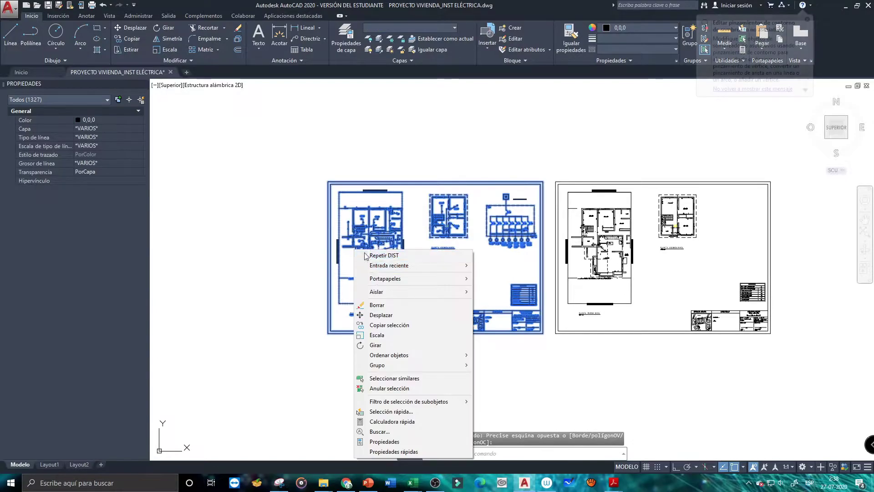
click(380, 325)
click(385, 321)
scroll(492, 221, down, 6)
click(544, 265)
key(Escape)
Scale the entire copied sheet by a factor of 0.5.
click(626, 192)
click(511, 310)
scroll(571, 247, up, 8)
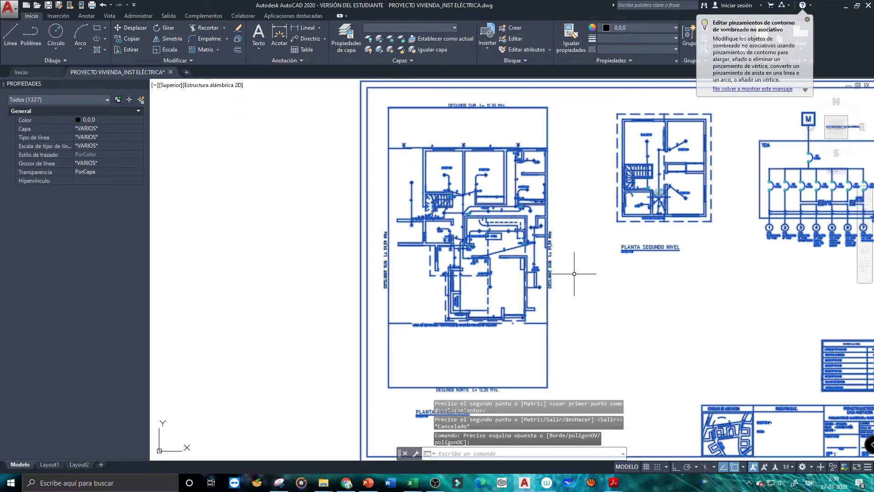
right_click(445, 262)
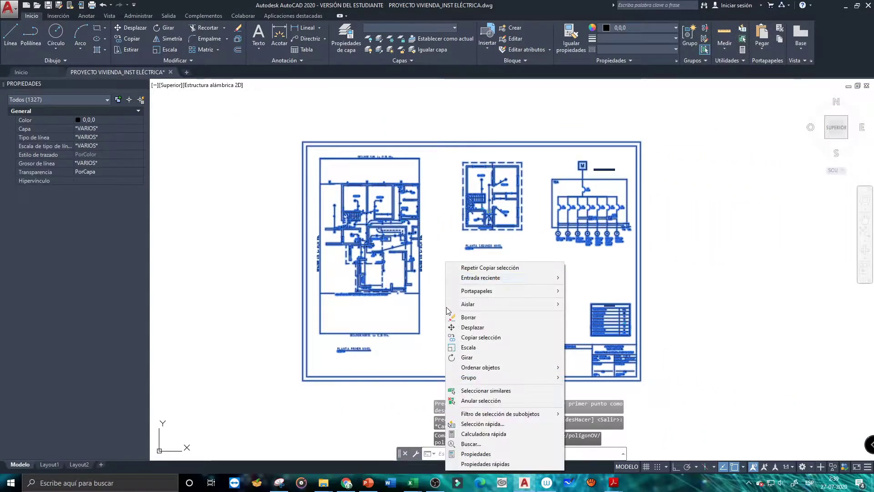
click(469, 347)
click(452, 321)
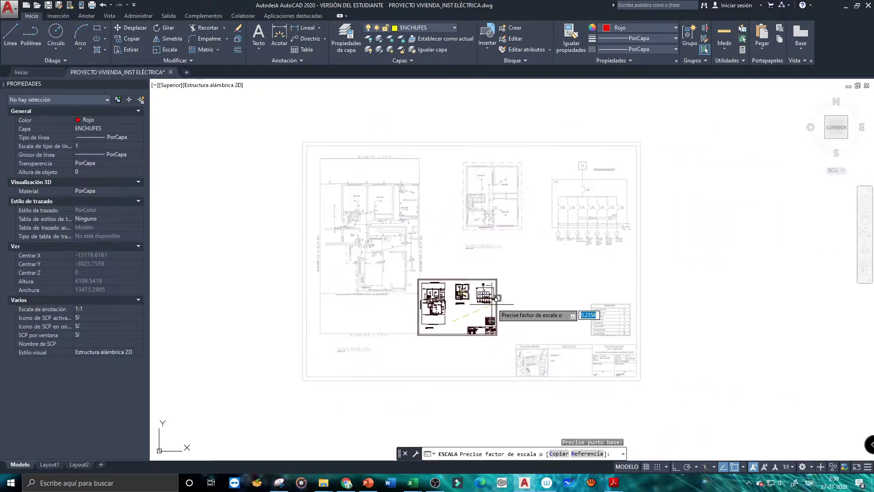
text(0.5)
key(Return)
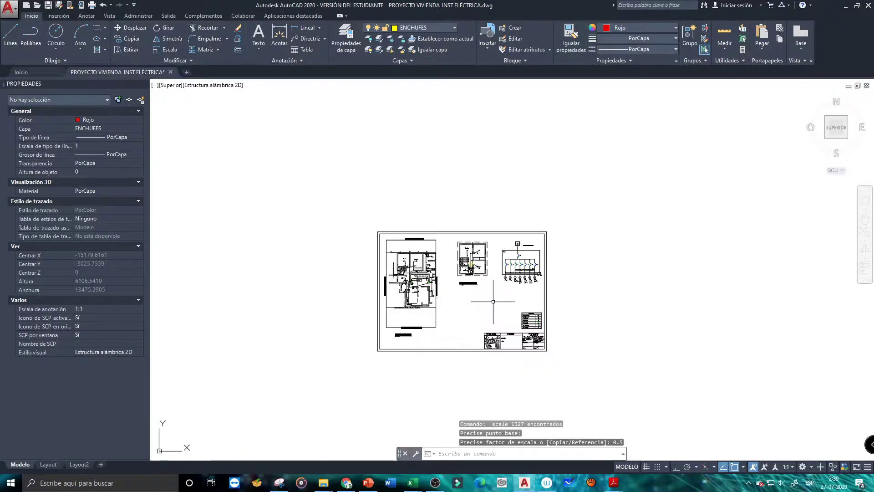
Measure the outer wall's thickness where it meets the partition between bedrooms on the scaled copy using DIST.
scroll(406, 256, up, 10)
scroll(406, 257, up, 12)
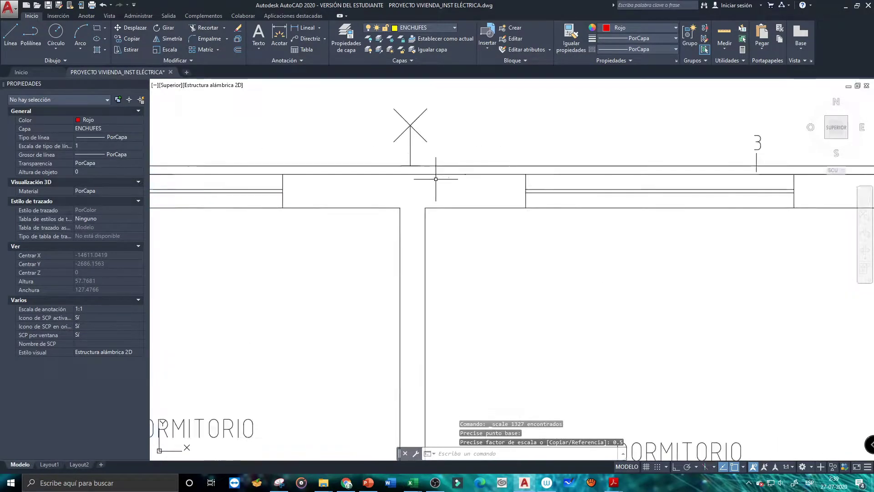
text(dist)
key(Return)
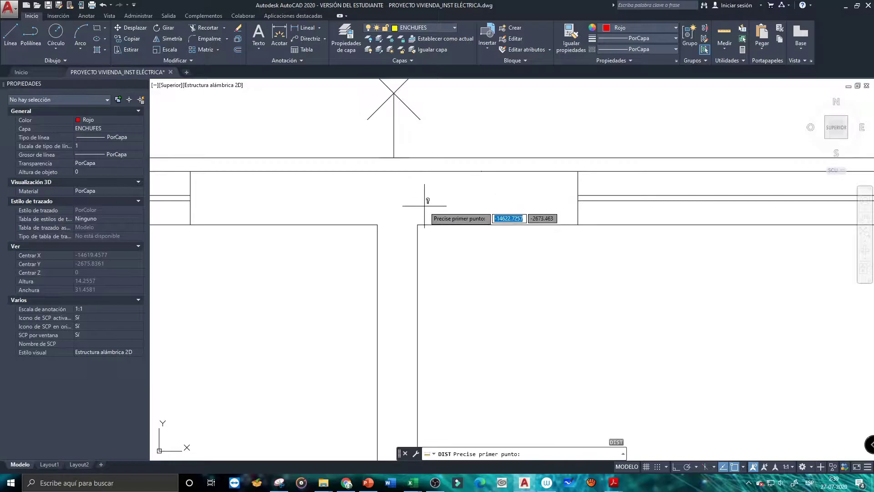
click(418, 224)
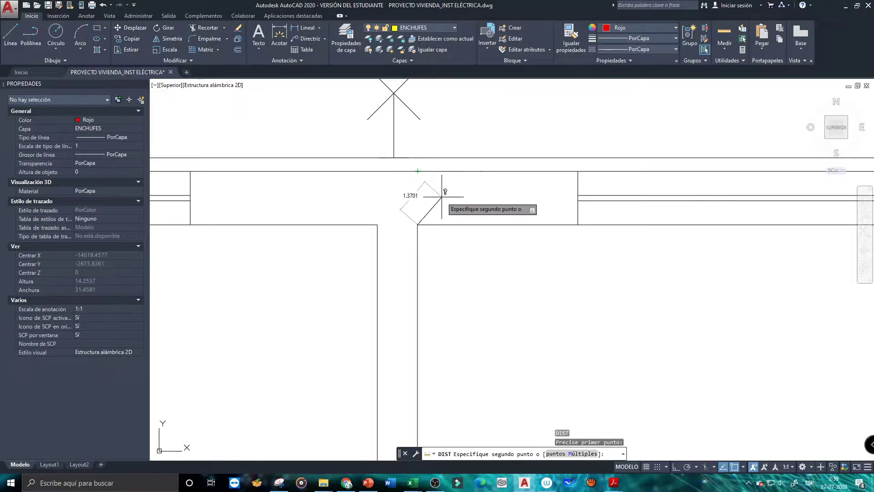
scroll(418, 171, down, 4)
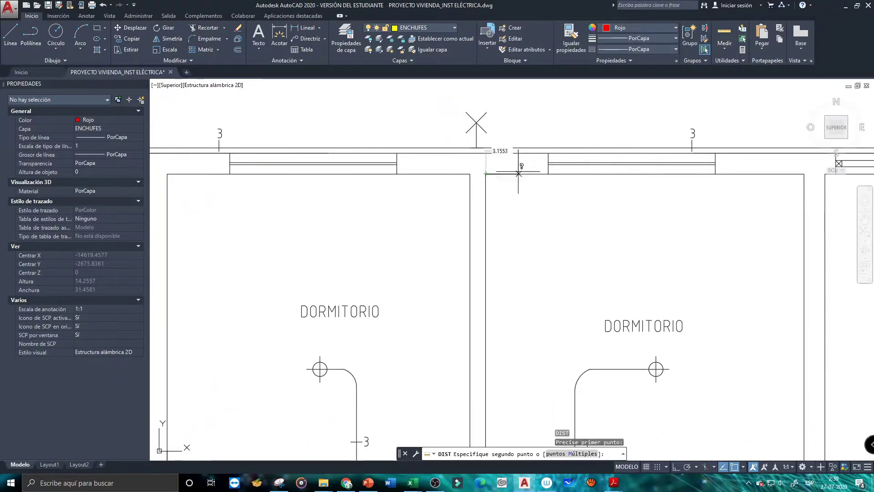
scroll(496, 155, up, 6)
scroll(443, 133, down, 4)
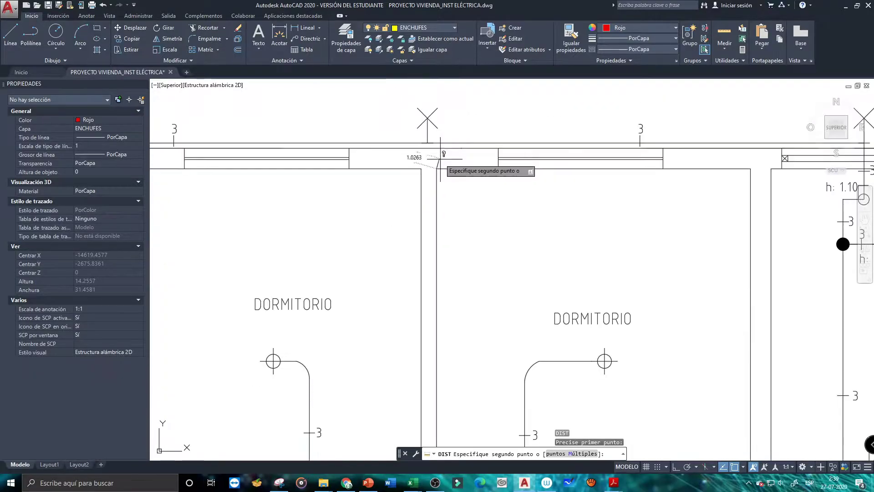
scroll(435, 152, up, 4)
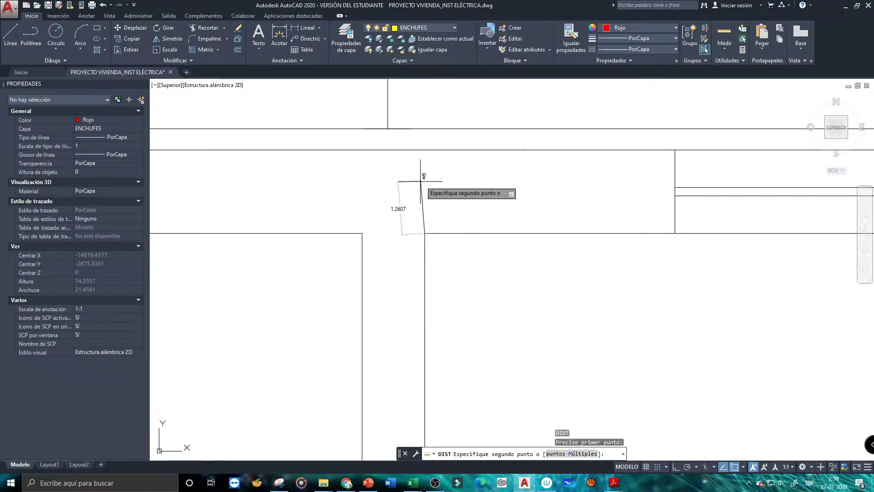
scroll(424, 155, up, 2)
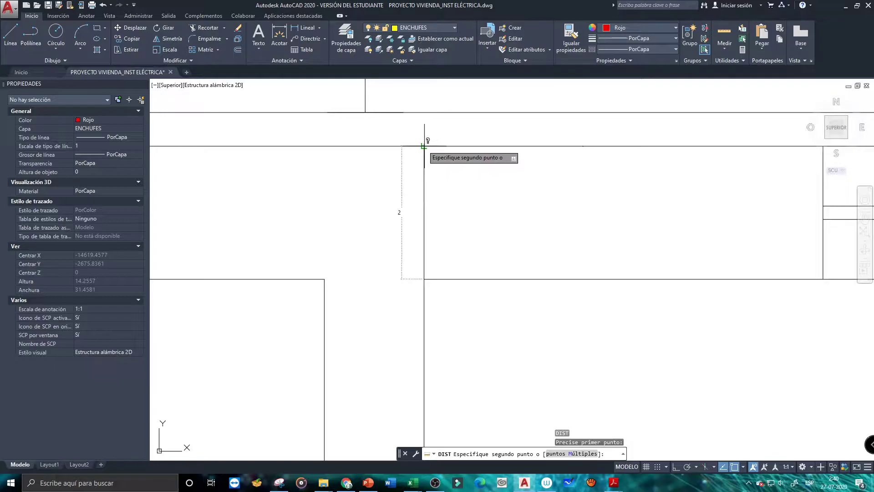
key(Escape)
scroll(469, 189, down, 8)
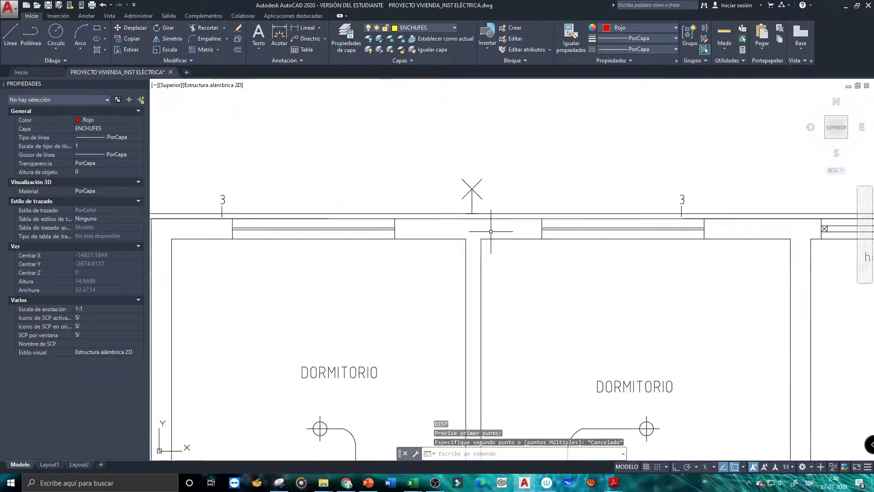
Scale the entire copied sheet again, this time by a factor of 0.1.
scroll(582, 189, down, 4)
click(565, 142)
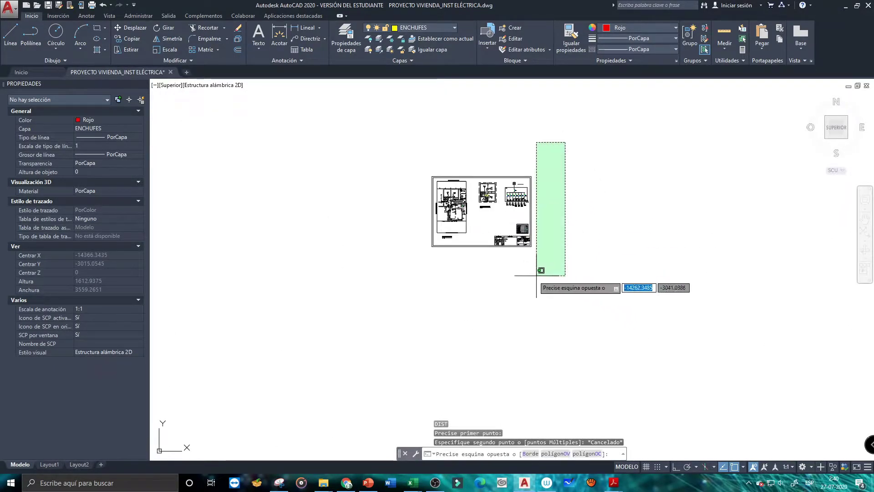
click(395, 267)
right_click(471, 215)
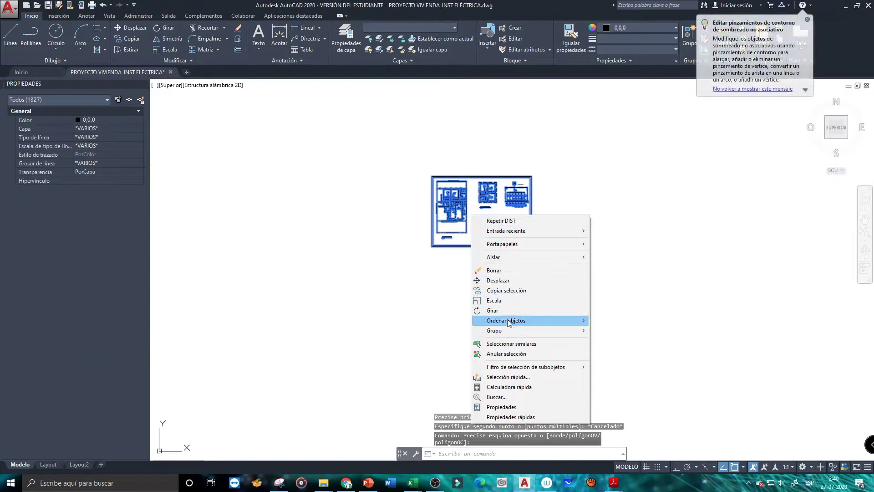
click(494, 301)
scroll(454, 211, up, 5)
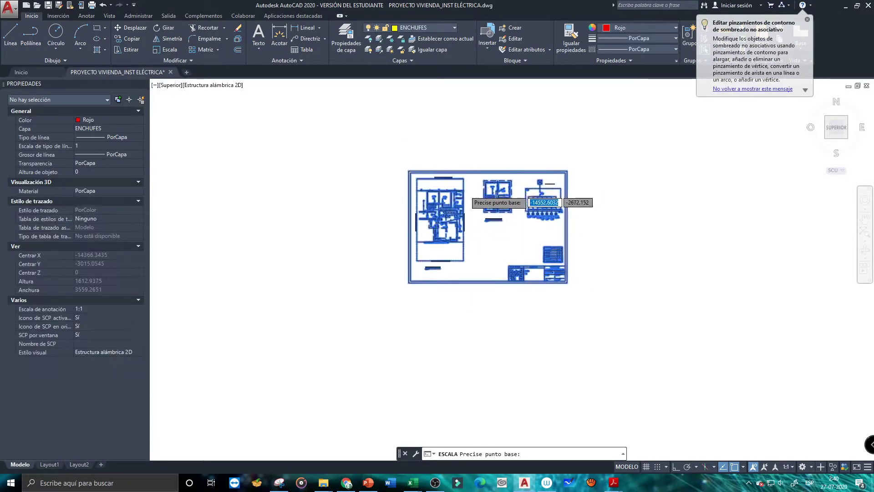
click(468, 229)
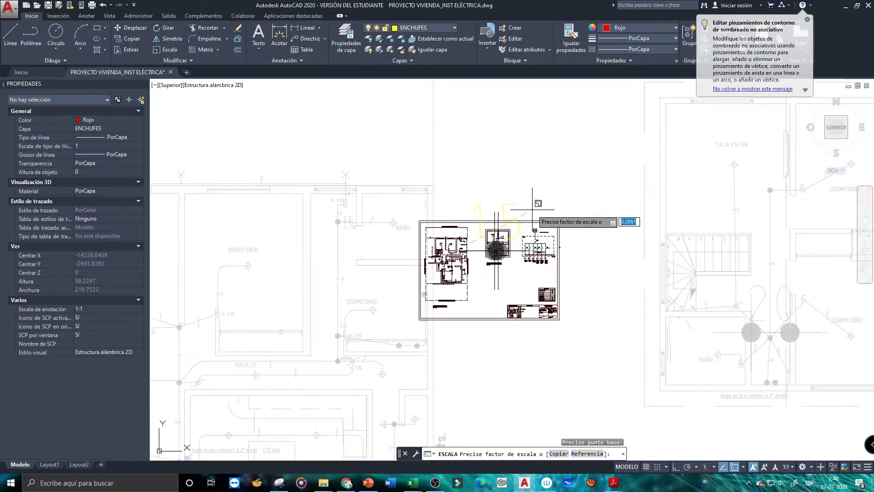
text(0.1)
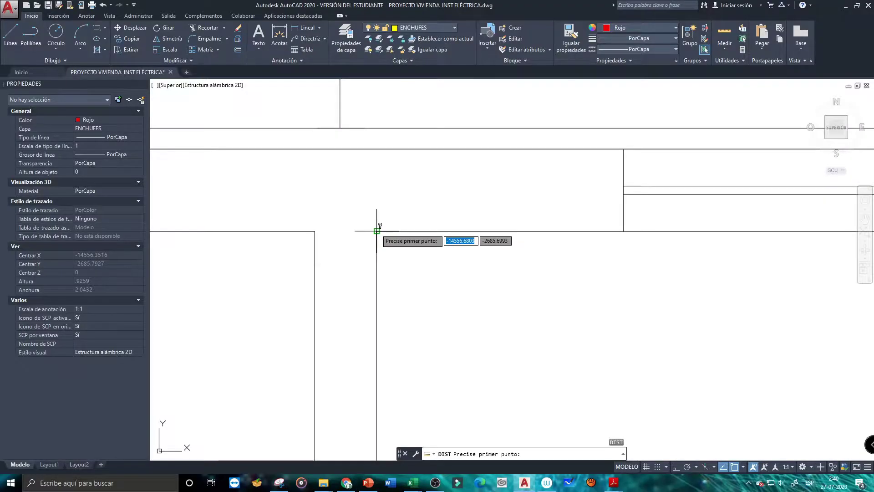
Measure the outer wall's thickness at the corner with the bedroom partition on the rescaled copy using DIST.
click(376, 230)
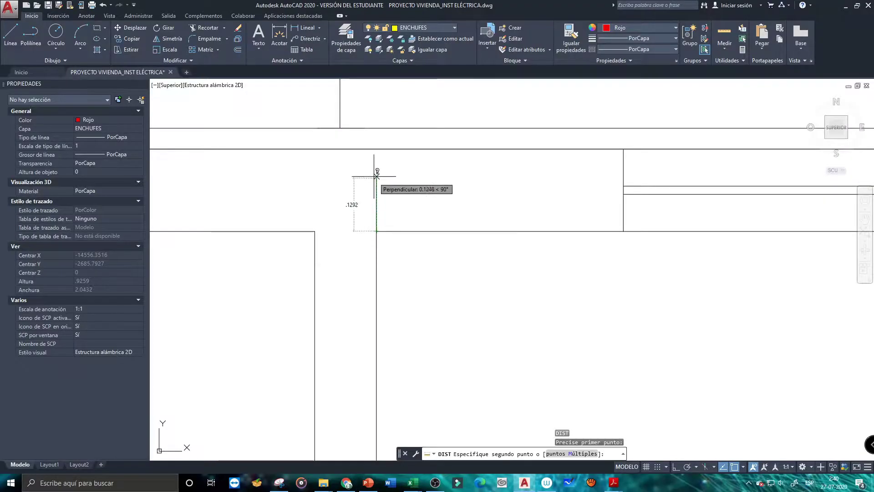
click(376, 149)
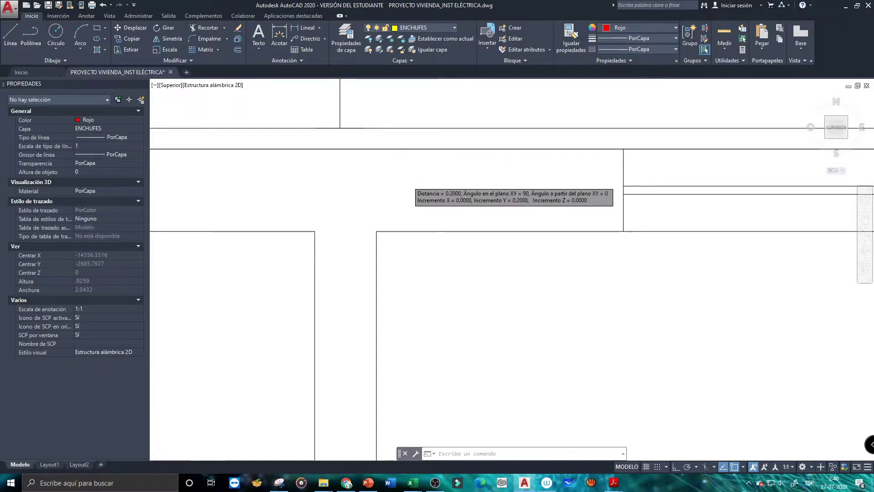
scroll(406, 177, down, 2)
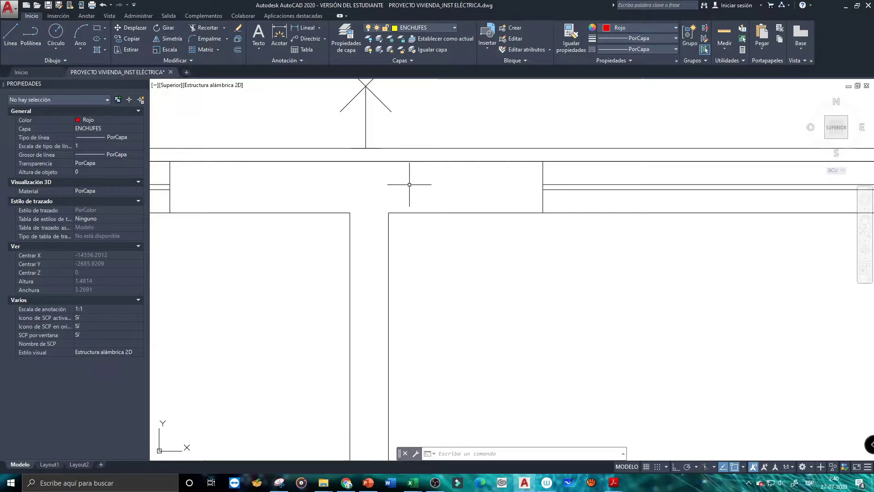
scroll(421, 238, down, 10)
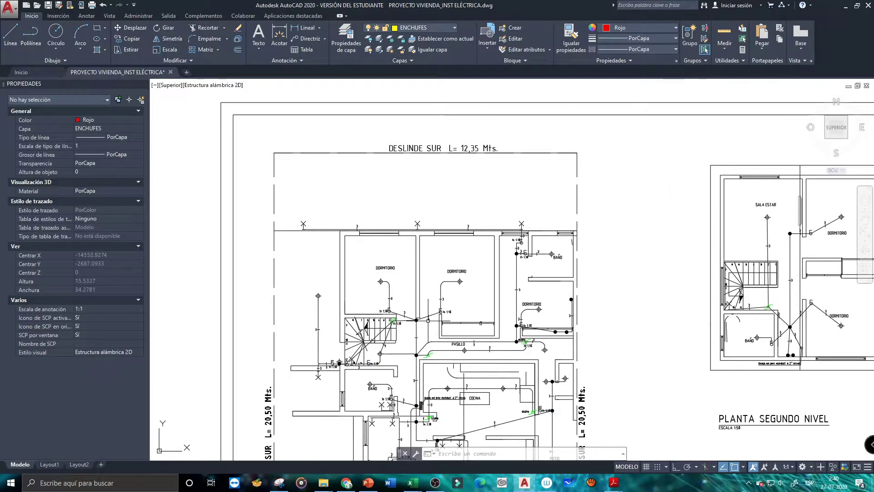
Start a red polyline at the distribution board and trace the circuit through the hallway junction and around the curved bend into the corridor.
click(626, 29)
click(632, 30)
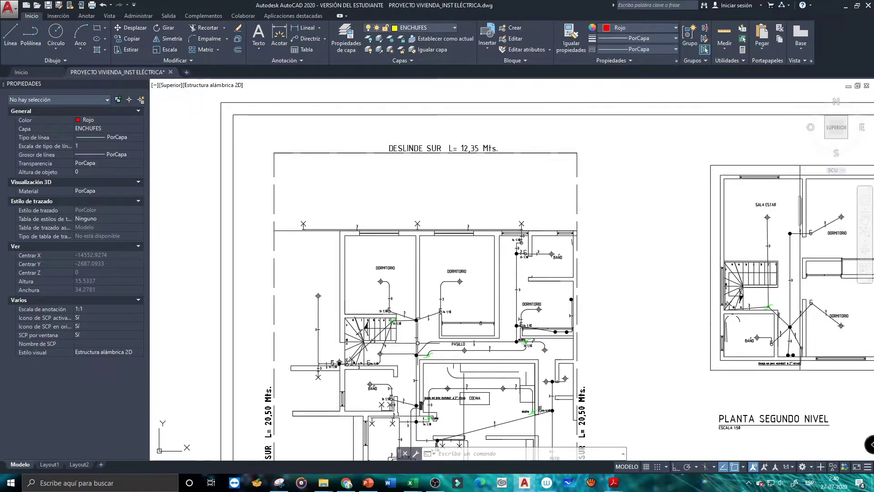
scroll(512, 318, up, 5)
scroll(512, 319, down, 3)
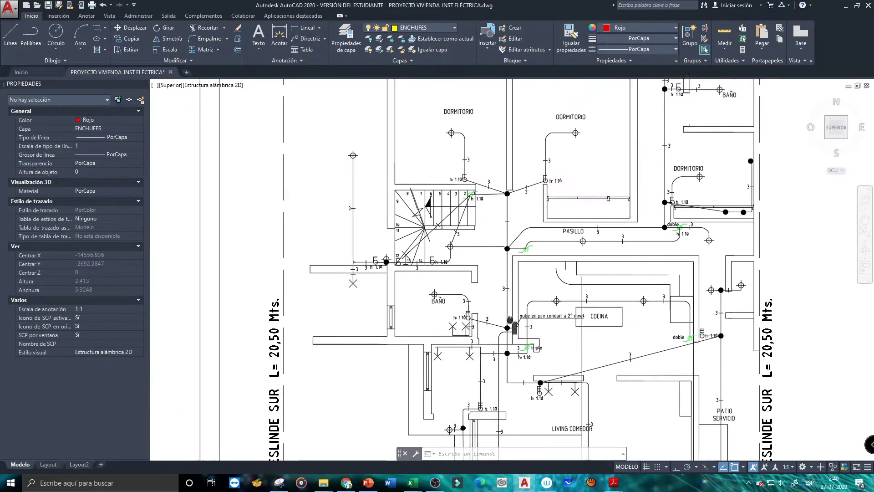
scroll(512, 319, down, 3)
scroll(275, 209, up, 8)
scroll(275, 209, down, 5)
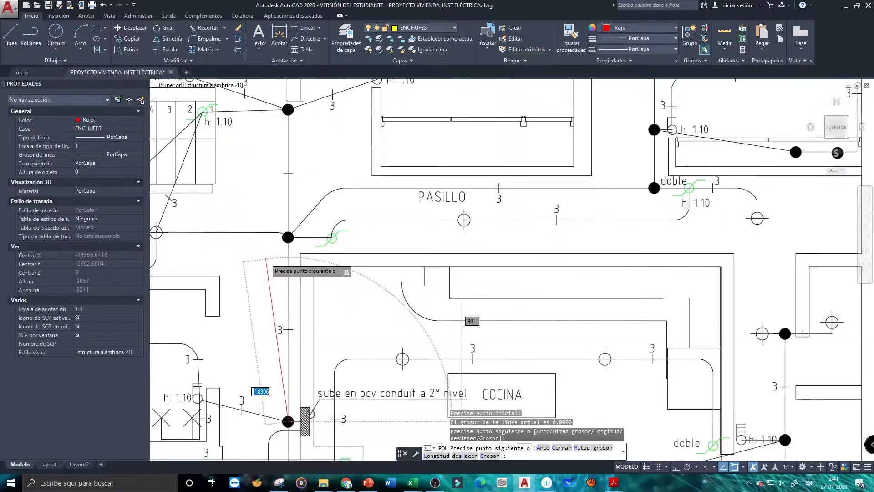
scroll(266, 260, up, 5)
click(318, 202)
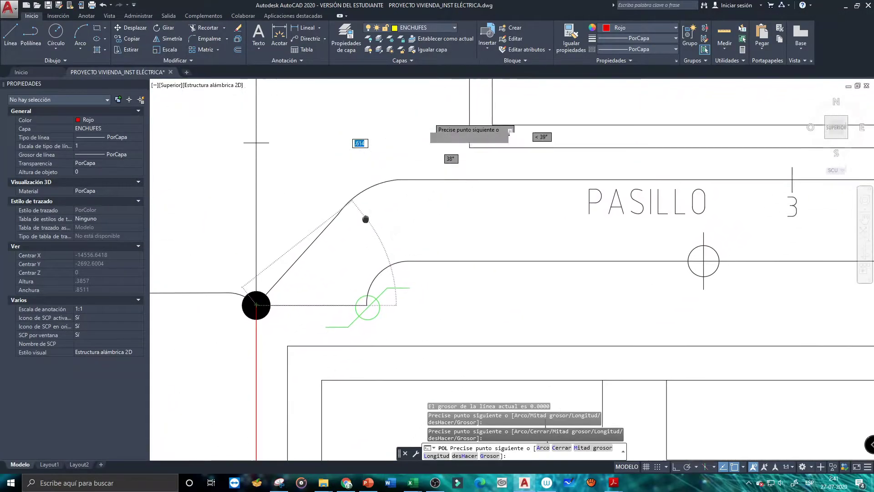
click(347, 204)
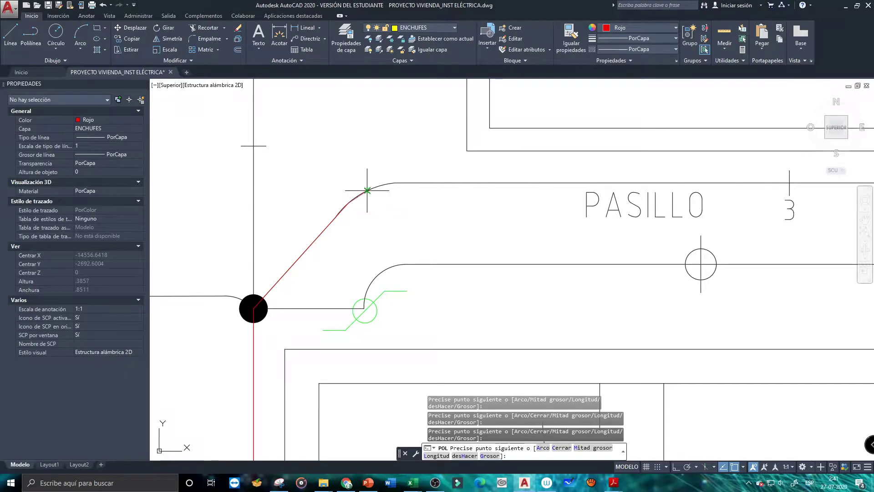
click(367, 190)
Continue the polyline along the corridor and past the small bedroom and bathroom to the farthest outdoor lamp on the rear wall, and end it.
drag(607, 346, 542, 448)
scroll(537, 150, up, 7)
click(511, 172)
click(583, 172)
scroll(584, 119, up, 3)
click(571, 181)
scroll(563, 183, down, 8)
mouse_move(553, 184)
mouse_down()
mouse_move(453, 198)
mouse_move(660, 208)
mouse_up()
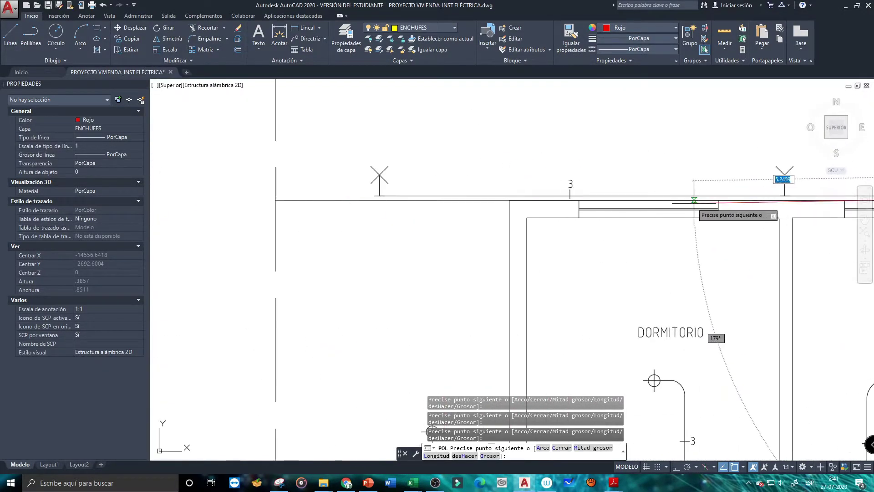
scroll(624, 213, up, 10)
click(642, 200)
scroll(592, 255, down, 3)
key(Escape)
scroll(532, 181, down, 8)
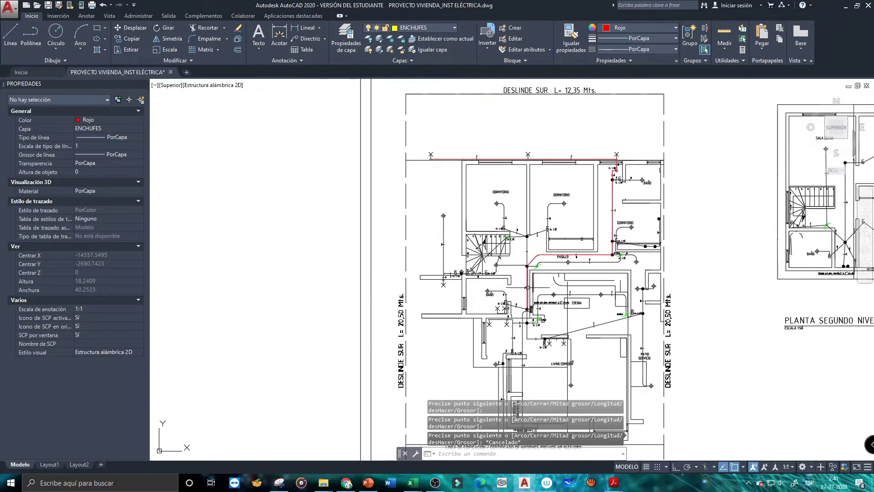
Select the traced red circuit polyline to read its length in the properties.
scroll(524, 319, up, 4)
scroll(610, 150, down, 3)
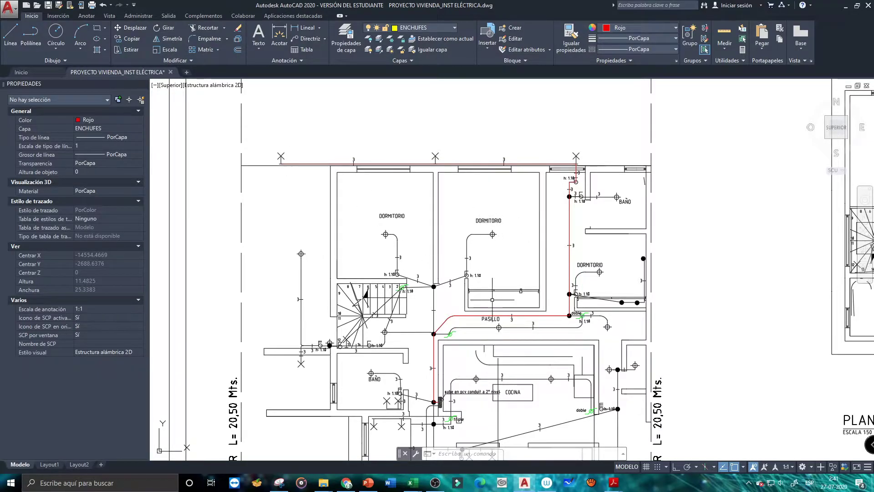
scroll(458, 326, up, 8)
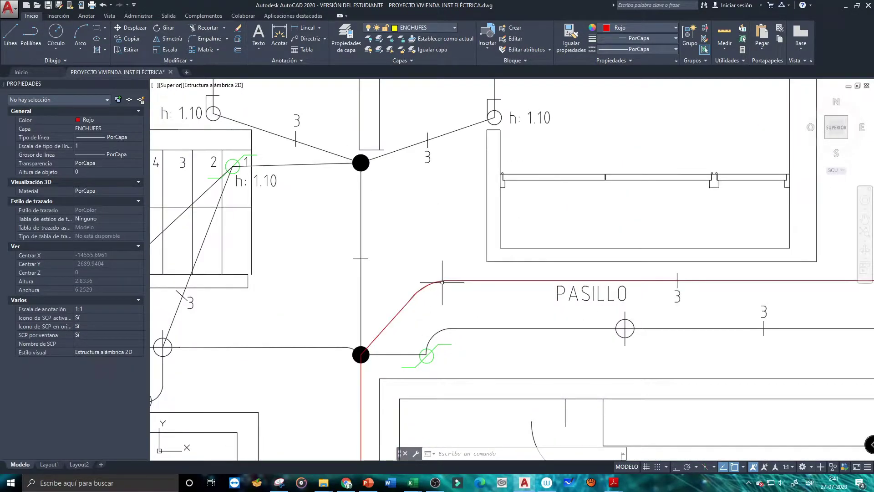
scroll(441, 281, up, 8)
click(448, 265)
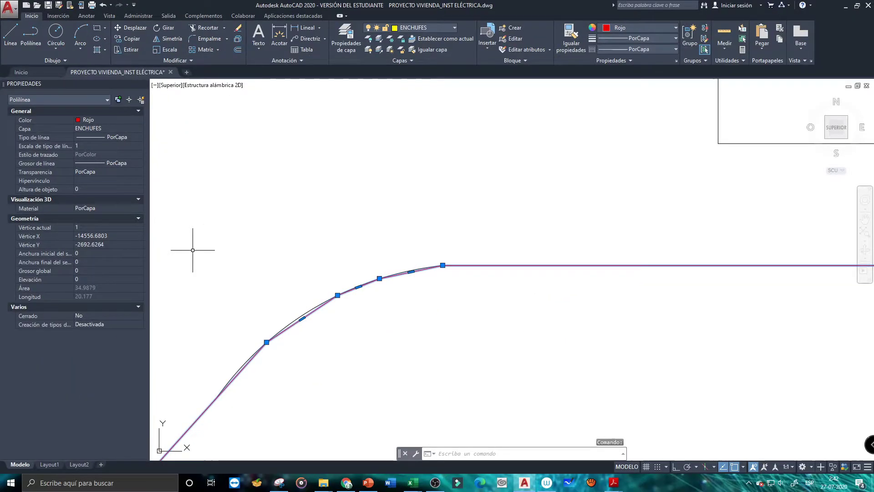
key(super)
key(super)
Examine the selected polyline's route from the distribution board through the corridor and bathroom area to the farthest outdoor lamp.
scroll(321, 219, down, 10)
drag(326, 222, 393, 307)
scroll(394, 205, down, 5)
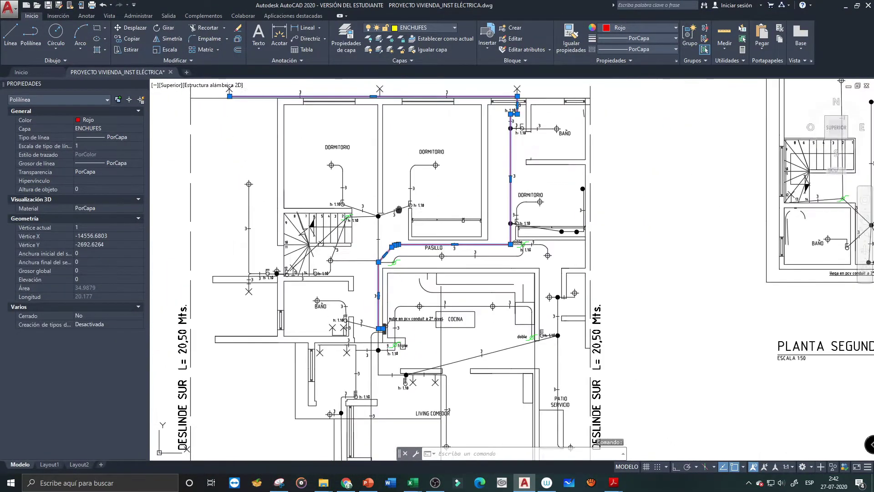
drag(486, 191, 433, 236)
scroll(474, 157, up, 7)
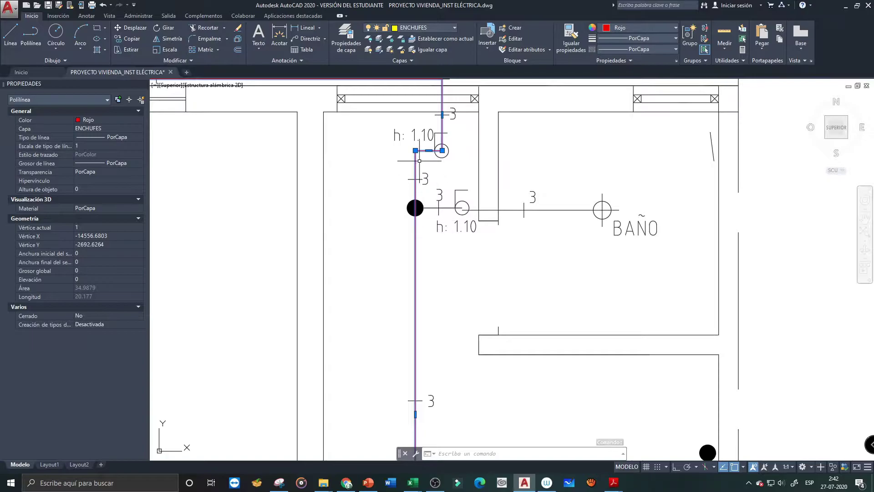
scroll(457, 189, down, 5)
scroll(232, 188, up, 4)
scroll(214, 188, down, 2)
drag(198, 184, 514, 189)
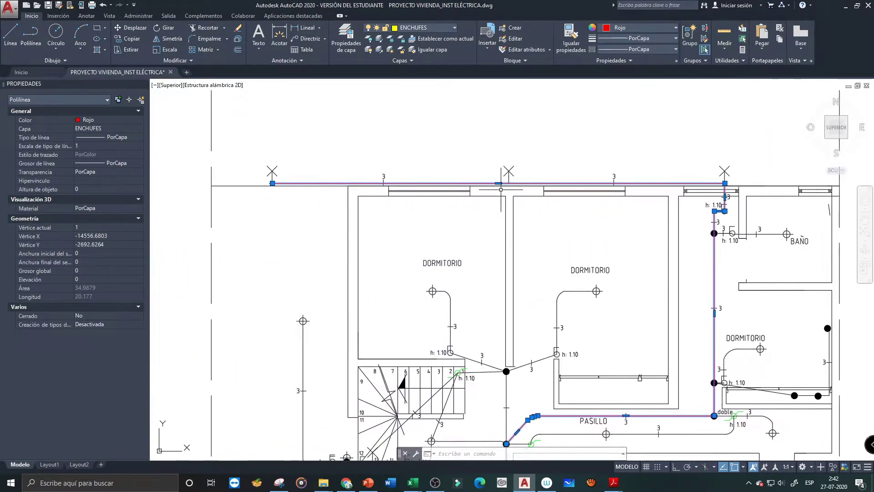
Switch to the Excel load table and check circuit 1's length and the formula behind its breaker intensity.
drag(508, 274, 354, 181)
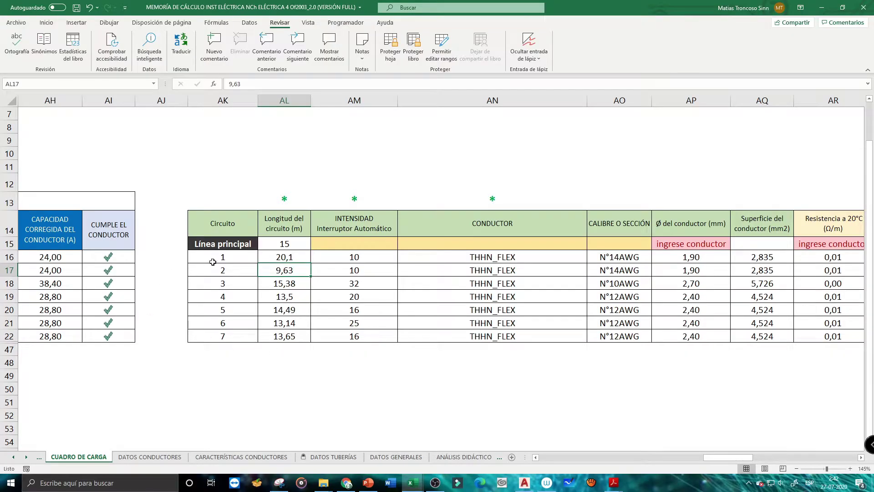
click(260, 258)
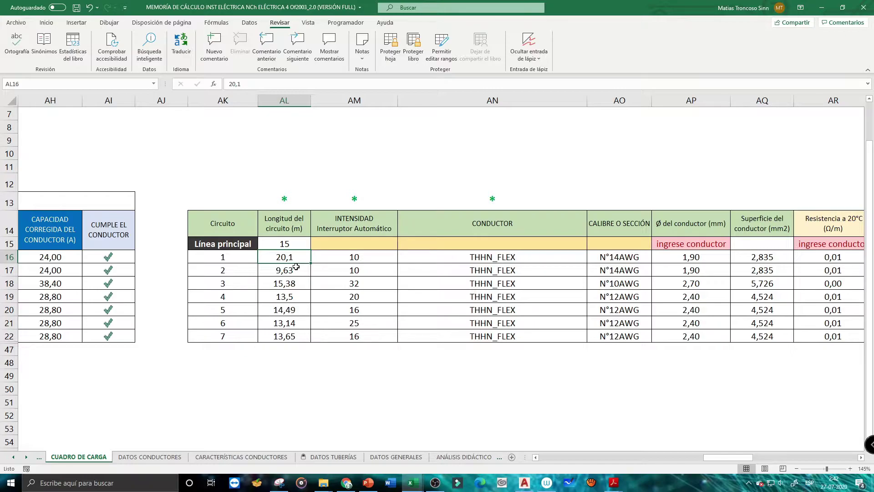
click(364, 258)
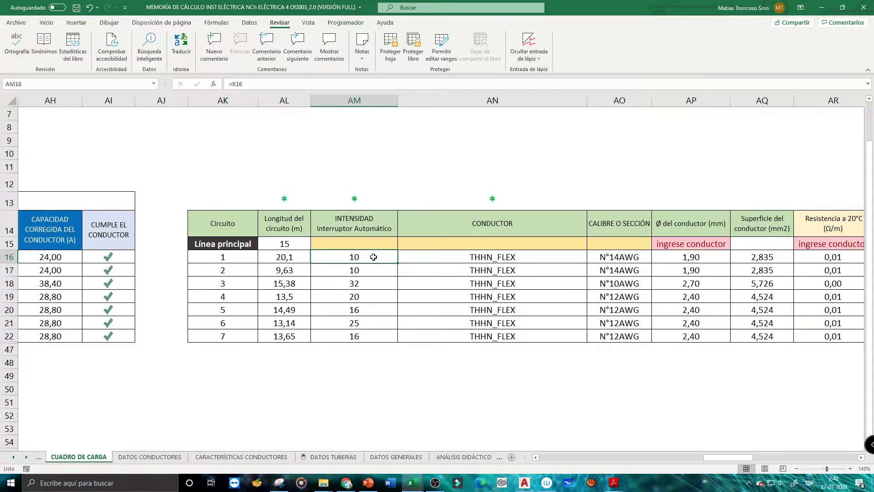
double_click(374, 258)
key(Escape)
Change the automatic breaker of circuit 1 in the lighting load table to 1x16A.
drag(719, 457, 636, 463)
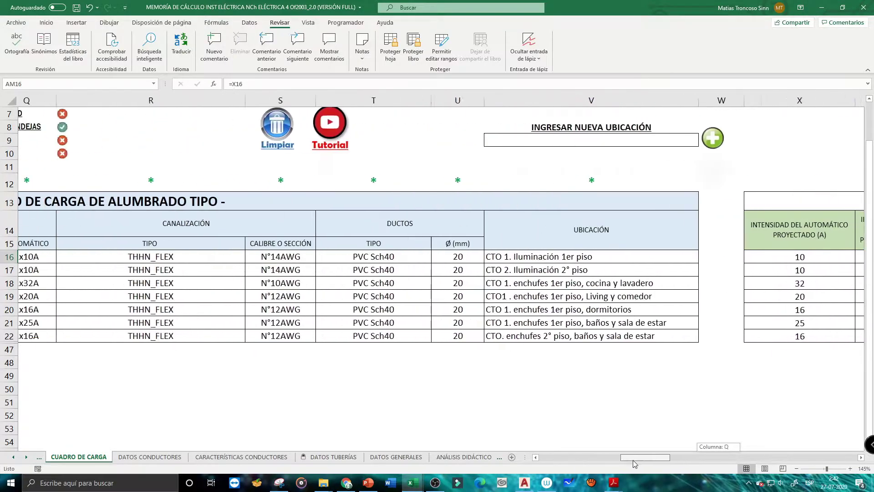
scroll(636, 339, left, 4)
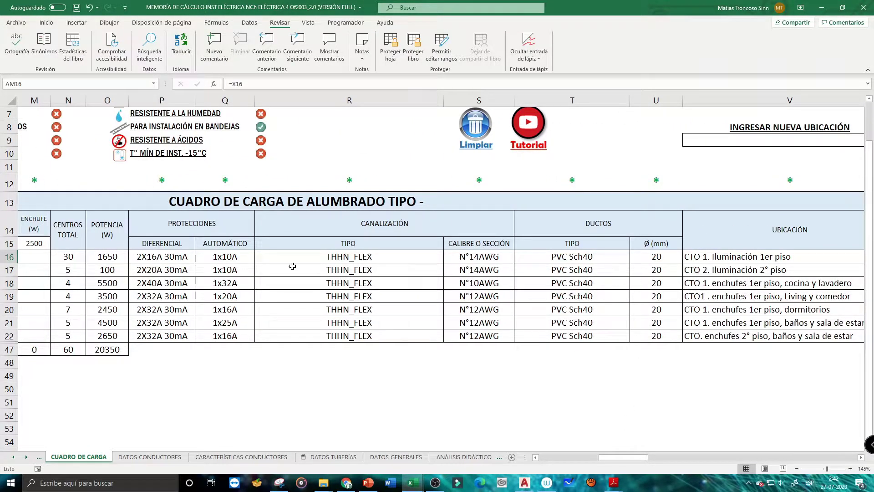
click(245, 260)
click(258, 258)
click(239, 276)
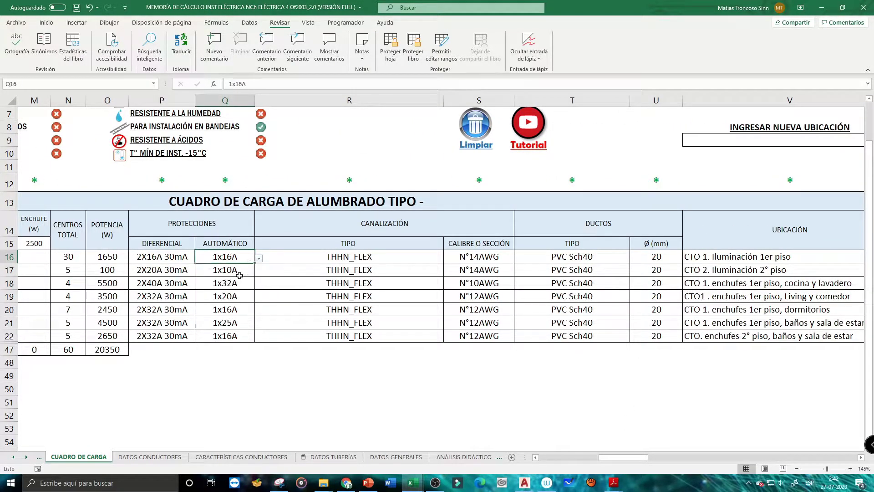
Examine the voltage-drop table's conductor types and gauges for circuits 1 to 7.
drag(624, 457, 715, 457)
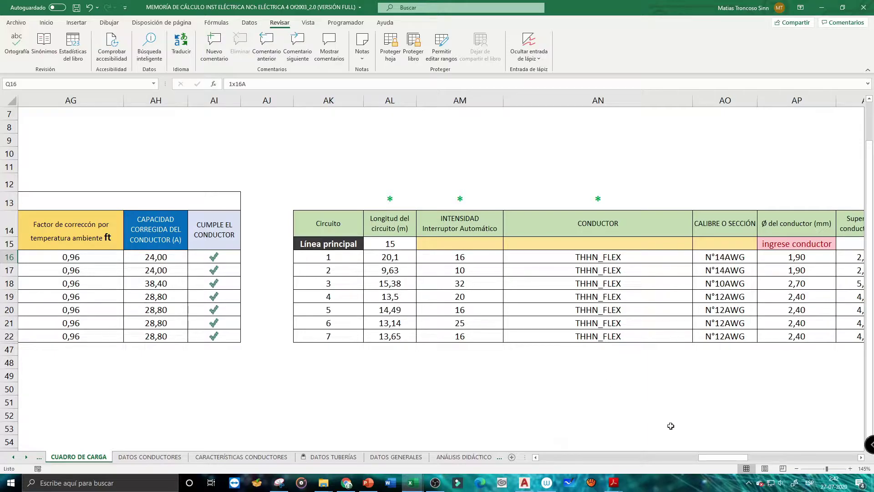
drag(721, 461, 744, 452)
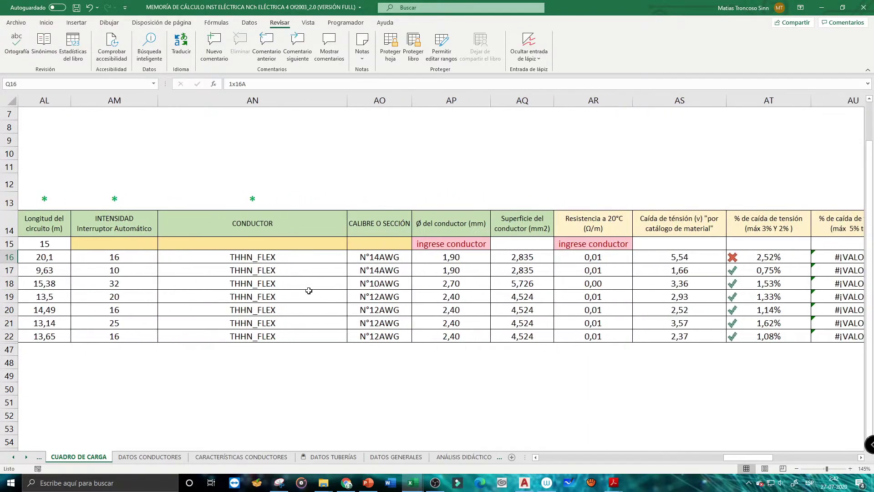
drag(299, 257, 300, 336)
drag(366, 257, 365, 336)
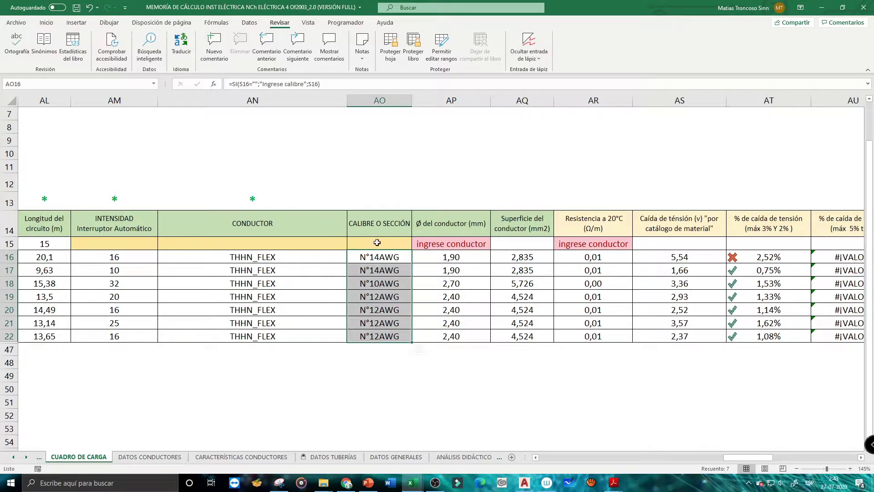
drag(728, 457, 710, 455)
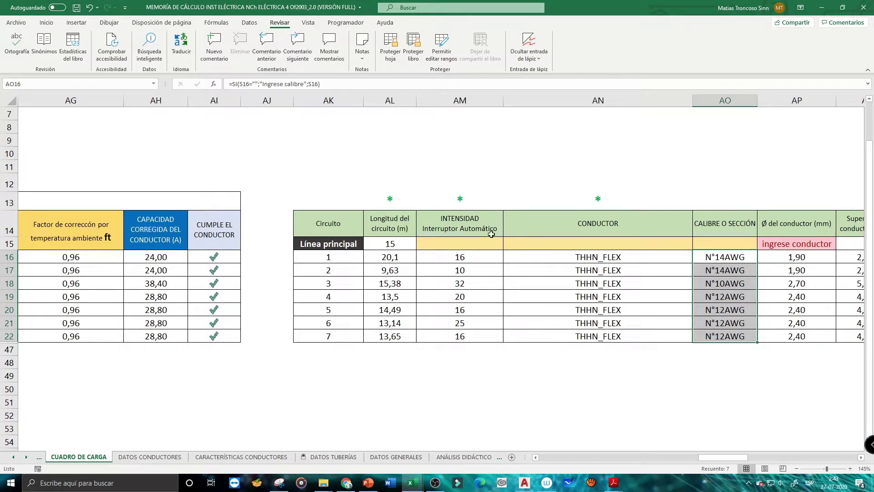
View the main line's available breaker intensities without choosing one, and highlight the breaker intensities of circuits 1 to 7.
click(483, 243)
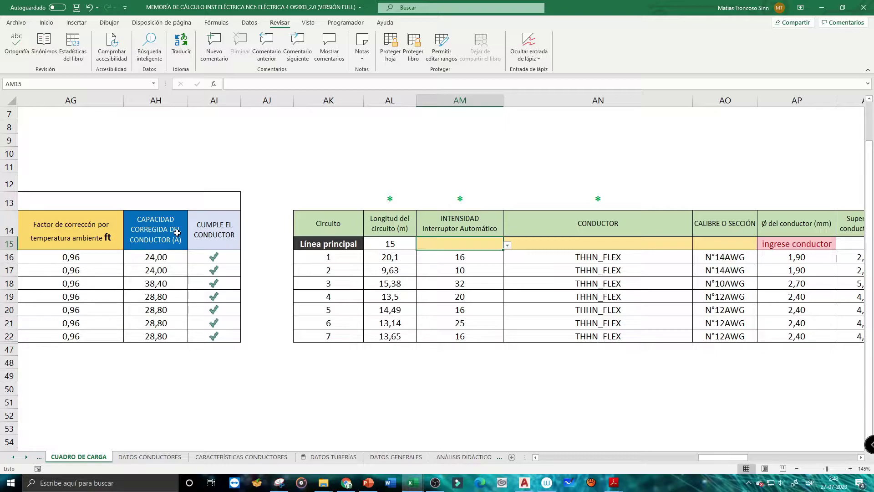
click(507, 246)
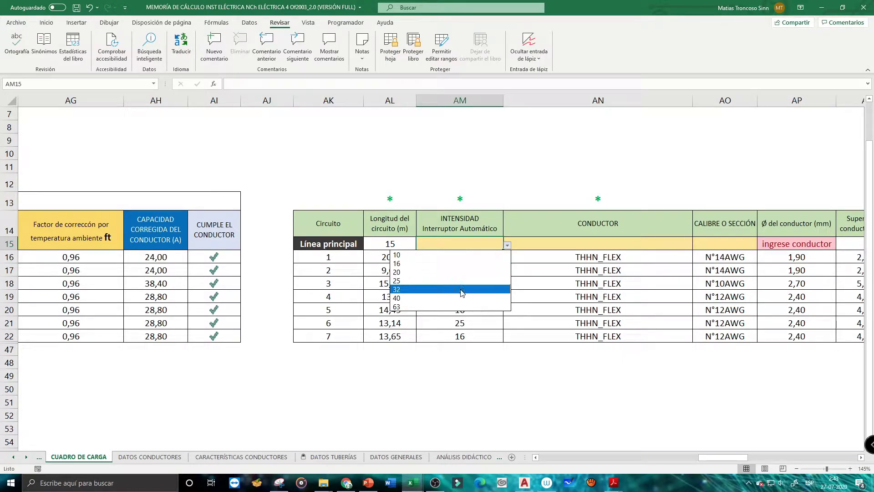
click(485, 392)
drag(471, 257, 469, 336)
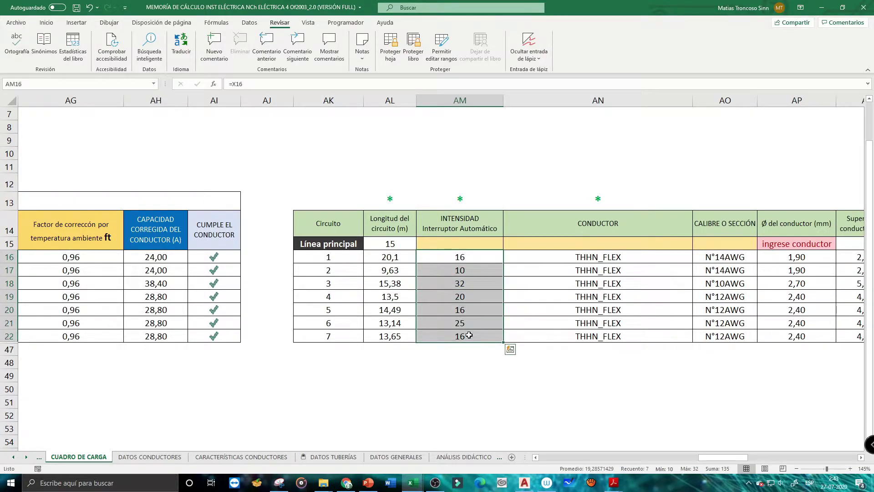
Set the main line's automatic breaker intensity to 40 in the voltage-drop table.
click(488, 246)
click(476, 283)
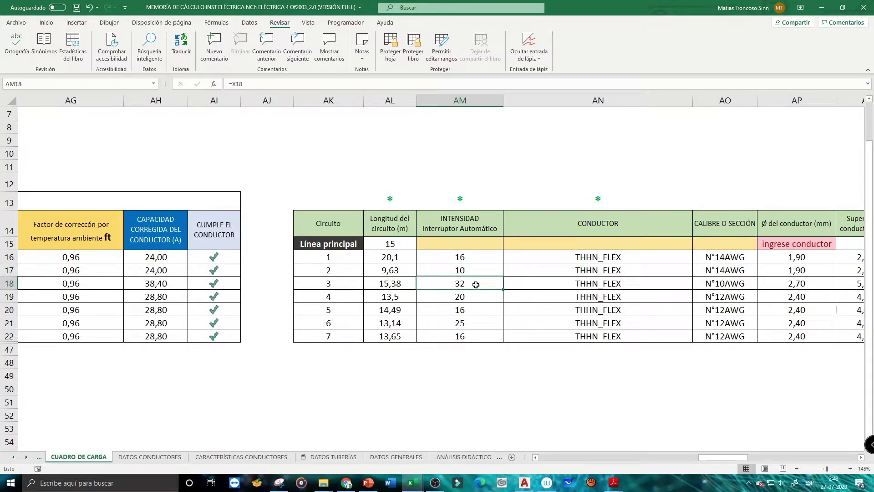
click(492, 248)
click(507, 245)
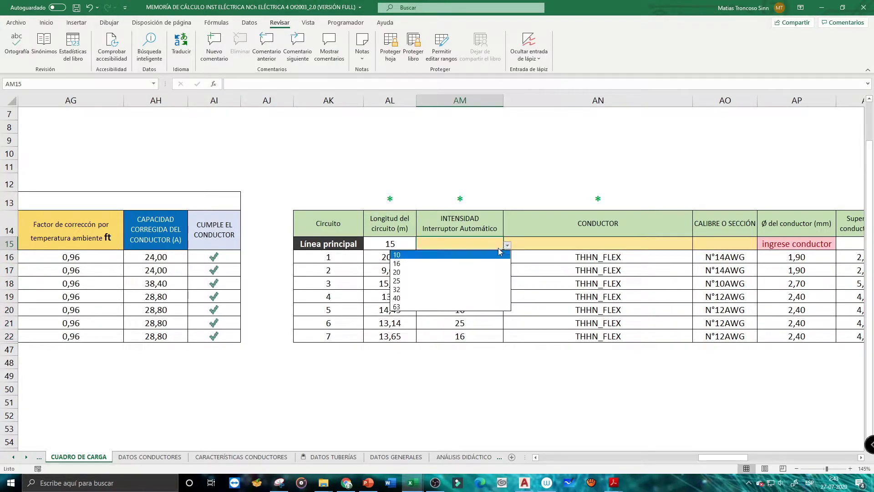
click(472, 298)
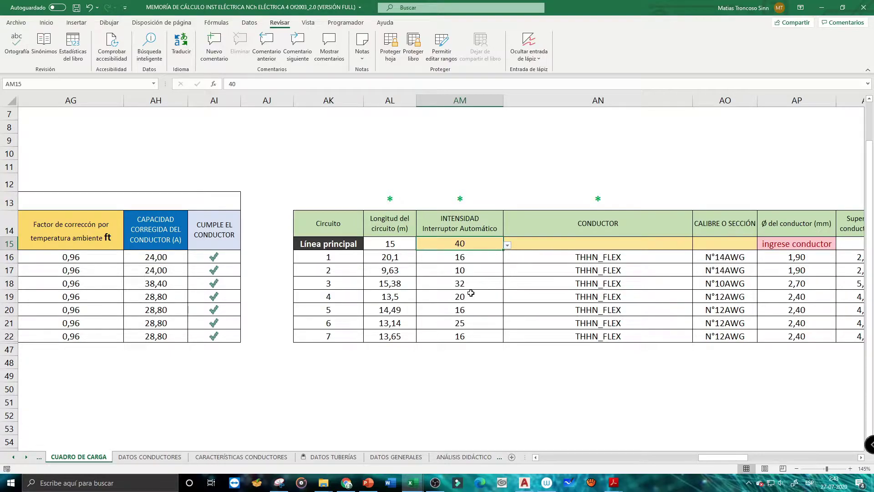
View the conductor types available for the main line without choosing one.
click(649, 246)
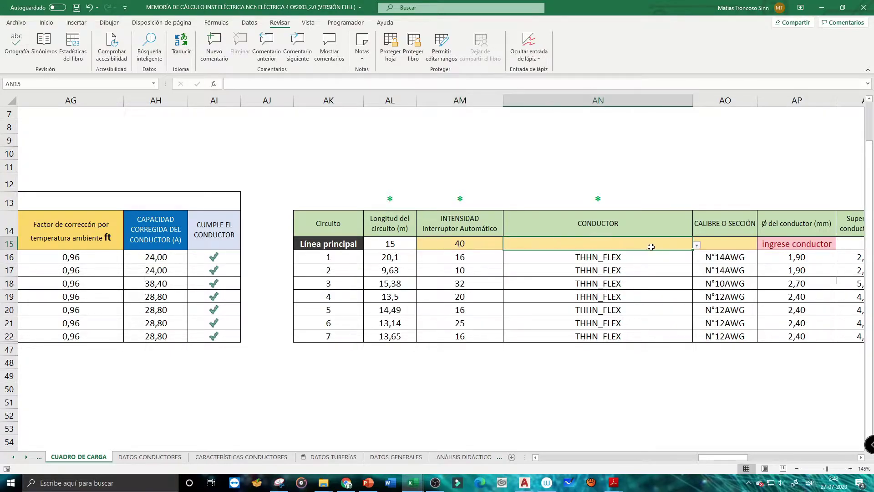
click(697, 246)
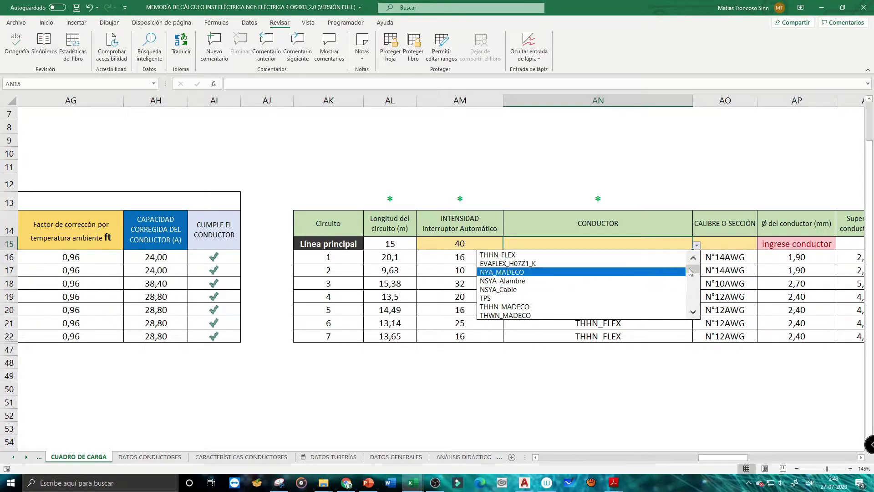
drag(693, 272, 697, 288)
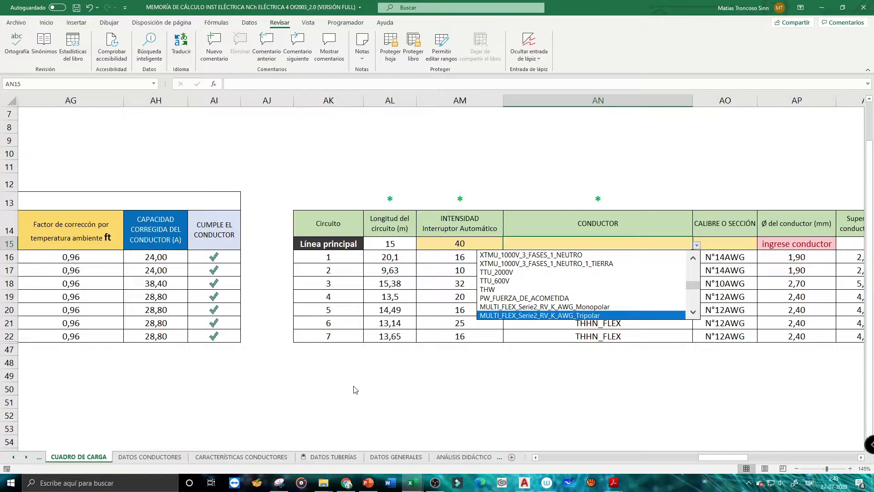
Examine the conductor characteristics sheet for types that resist UV rays and suit outdoor zones.
click(242, 456)
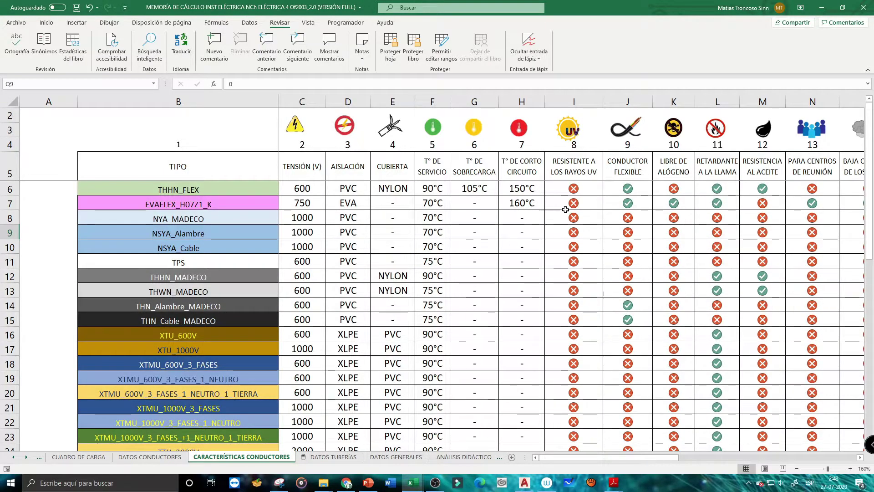
click(573, 102)
scroll(583, 402, down, 3)
scroll(583, 401, down, 3)
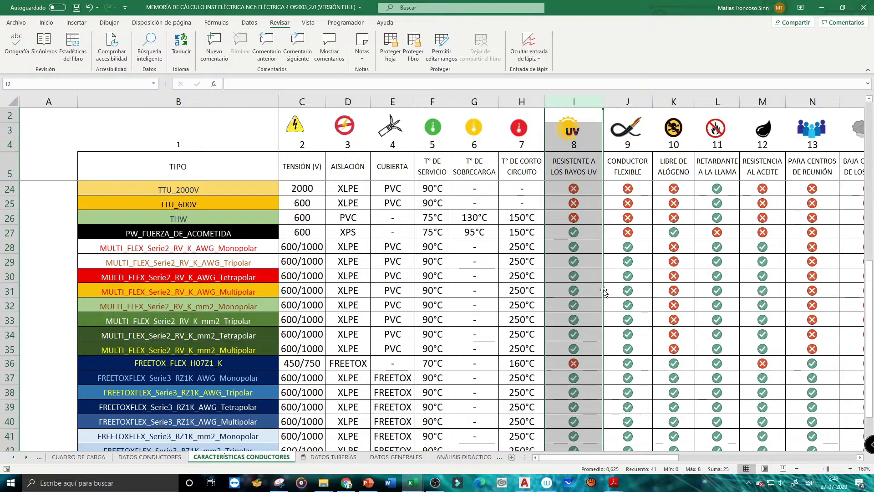
drag(641, 461, 769, 461)
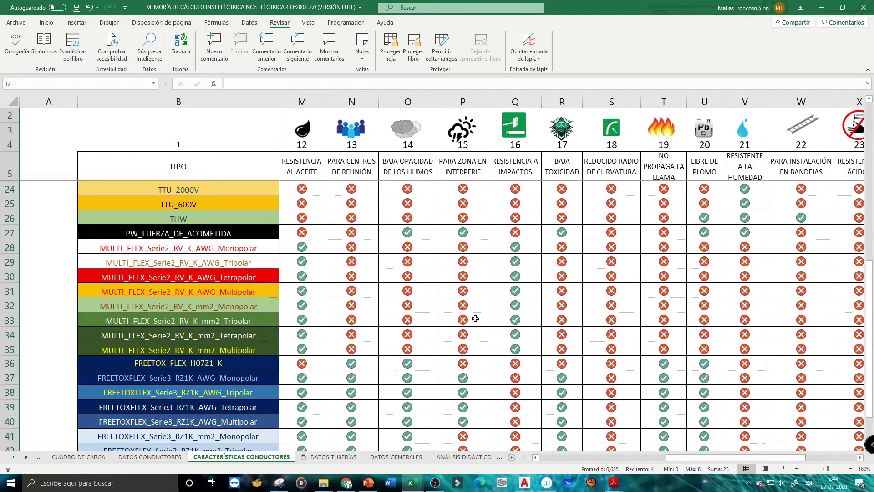
click(483, 102)
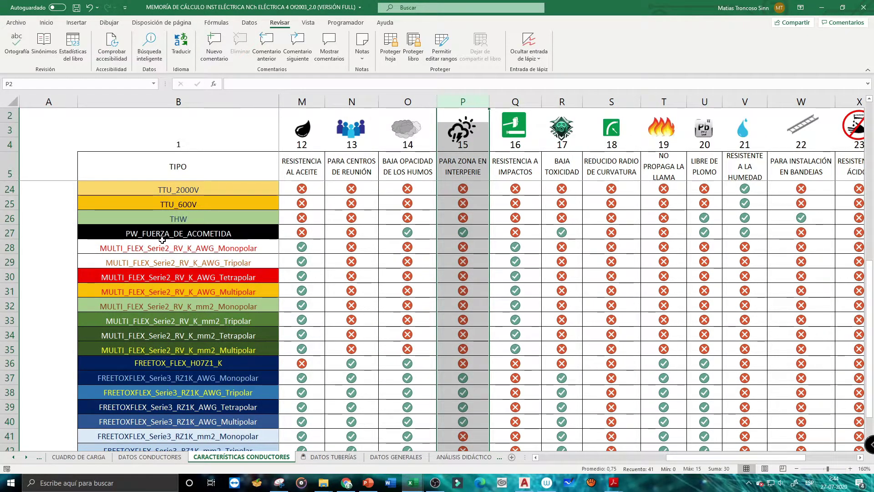
scroll(223, 268, down, 3)
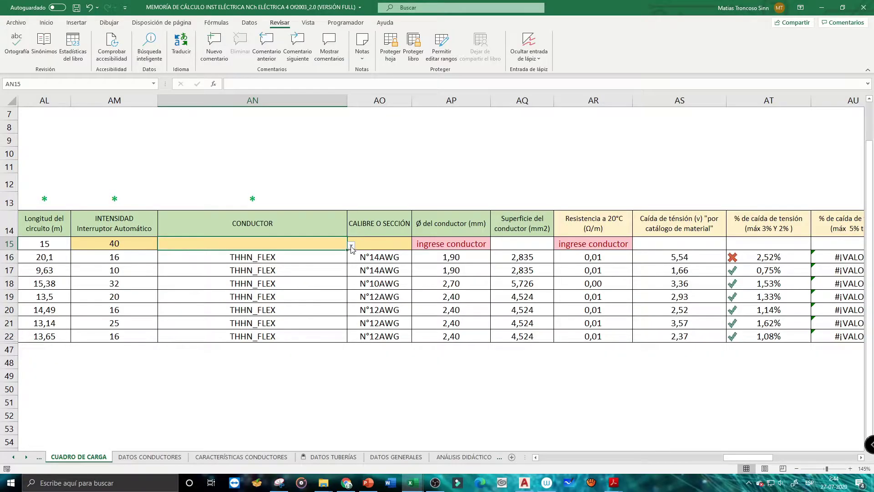
Assign the main line the PW_FUERZA_DE_ACOMETIDA conductor with gauge N°8AWG and check its resistance cell.
click(351, 246)
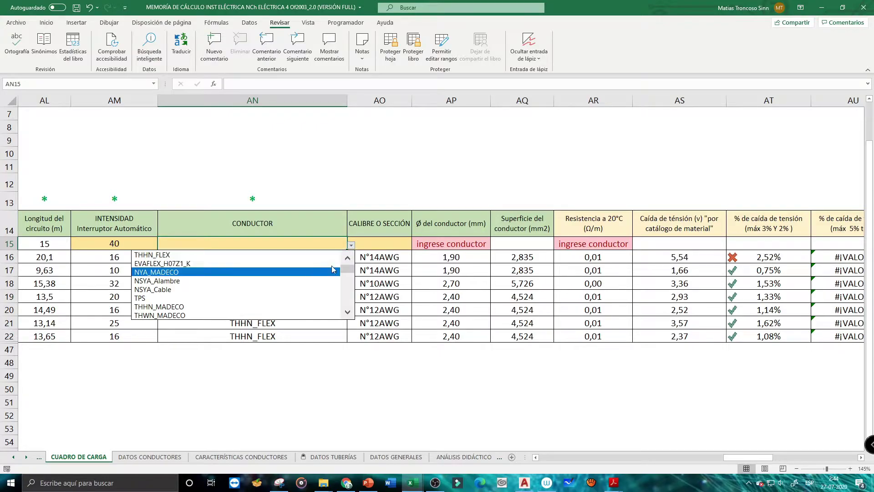
click(348, 275)
drag(348, 276, 347, 288)
click(229, 277)
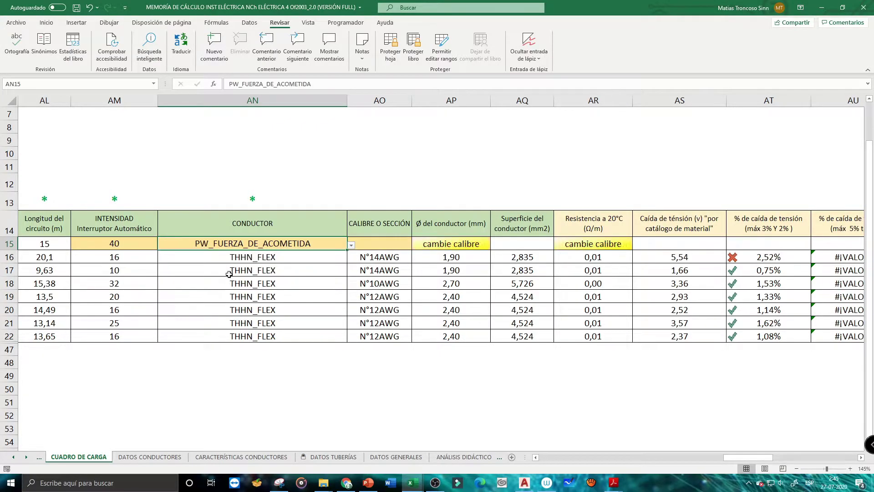
click(463, 241)
click(395, 243)
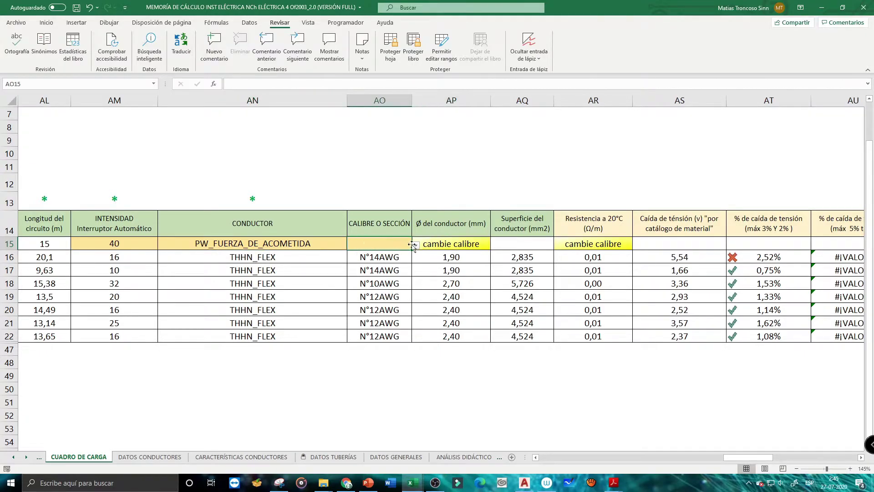
click(416, 245)
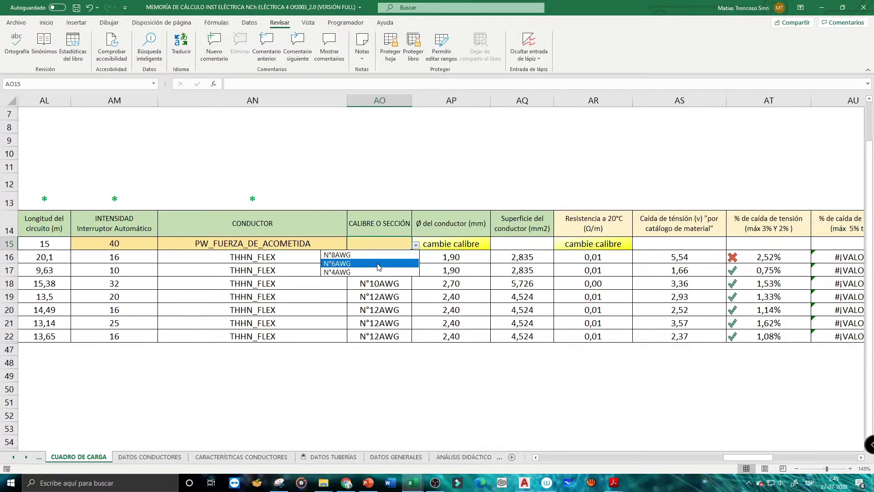
click(380, 255)
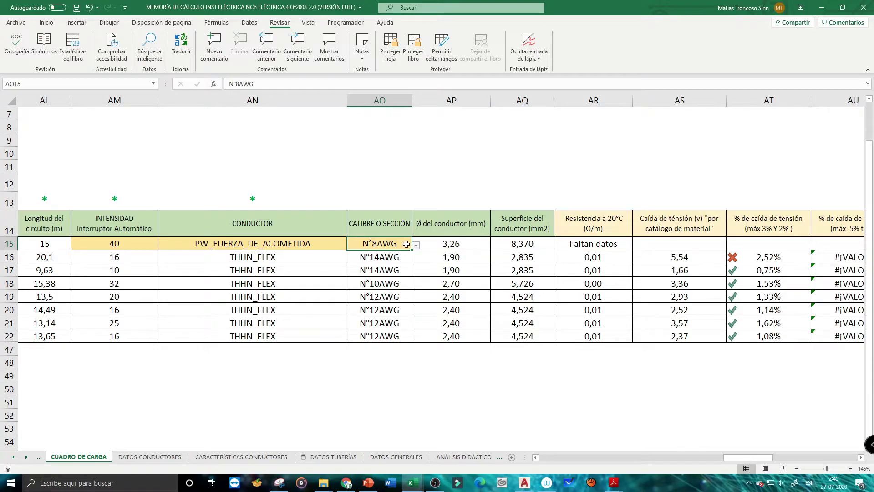
click(587, 244)
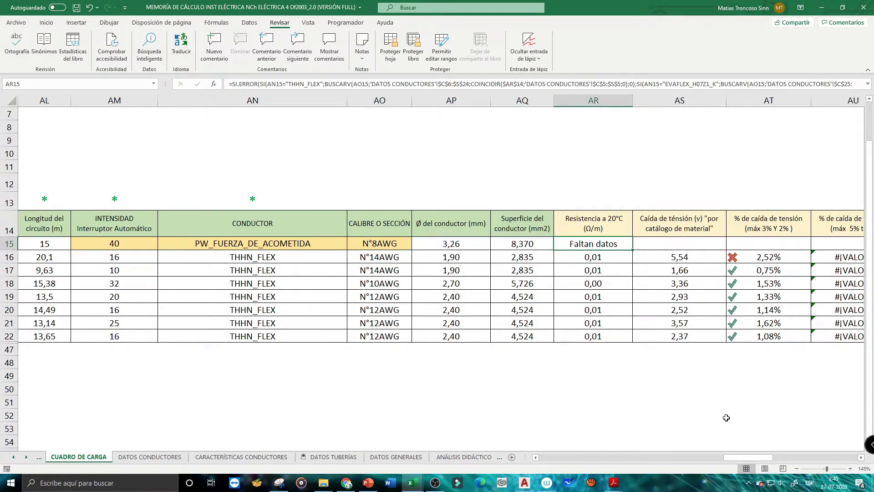
Set the main line's conductor material to Cobre and check its voltage-drop percentages.
drag(740, 458, 767, 458)
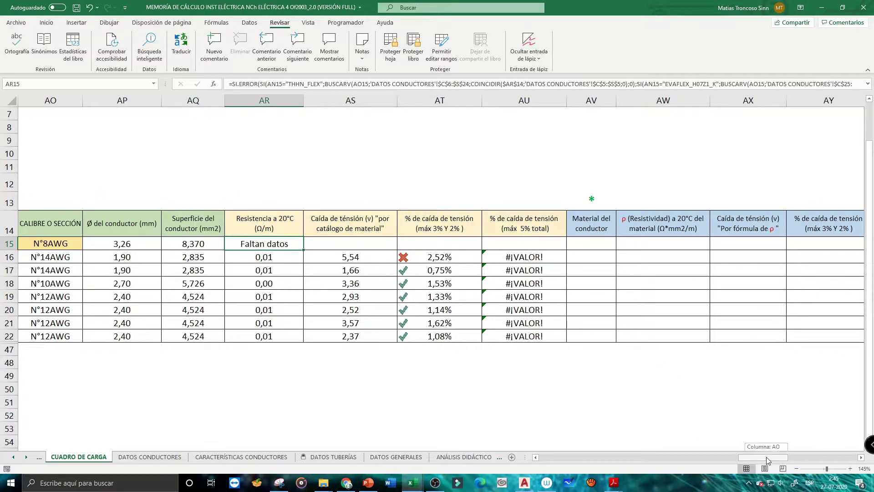
drag(767, 458, 779, 458)
click(385, 243)
click(413, 245)
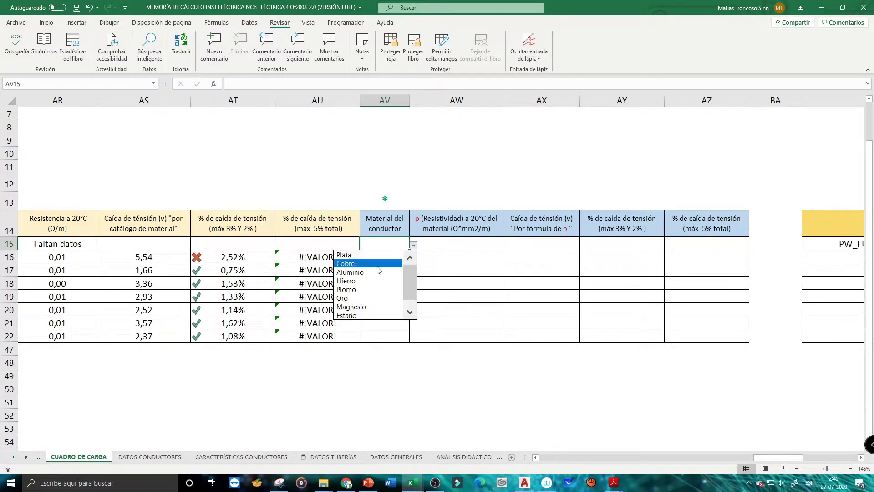
click(382, 265)
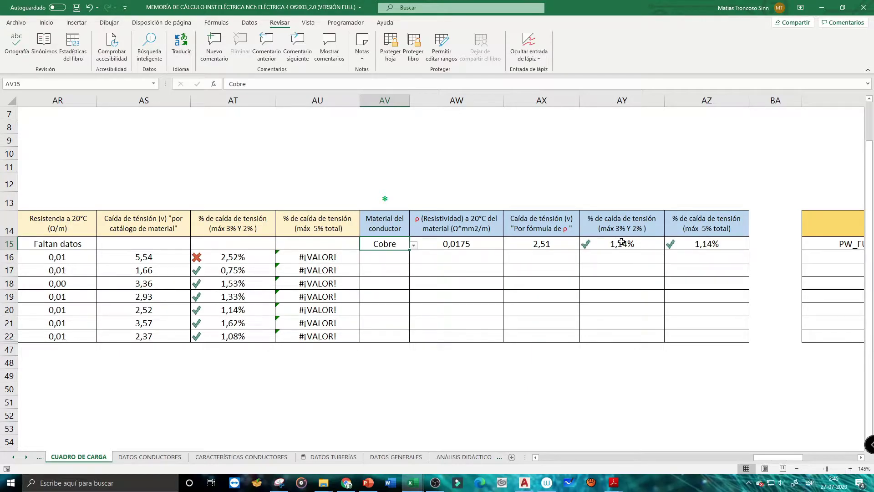
drag(622, 241, 702, 242)
Copy the main line's Cobre material to circuits 1 to 7 and highlight the resistivity-based voltage-drop results.
click(402, 244)
key(ctrl+c)
drag(402, 260, 391, 334)
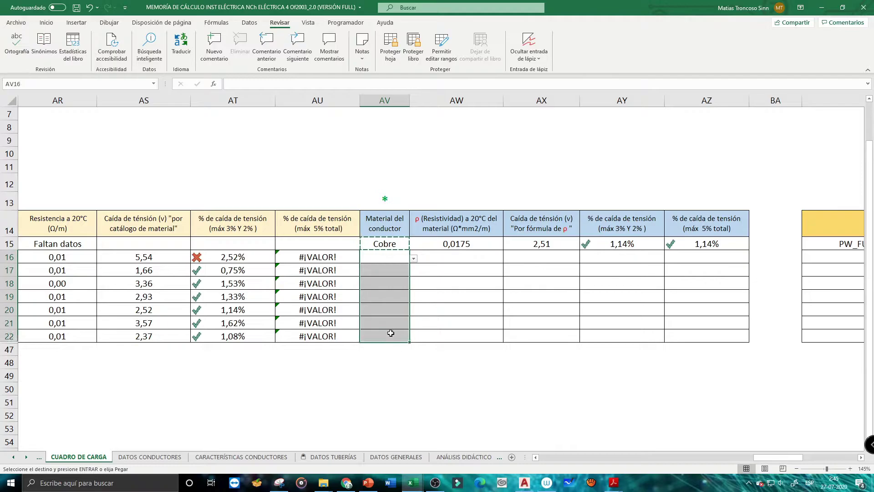
key(ctrl+v)
key(Escape)
drag(455, 243, 706, 336)
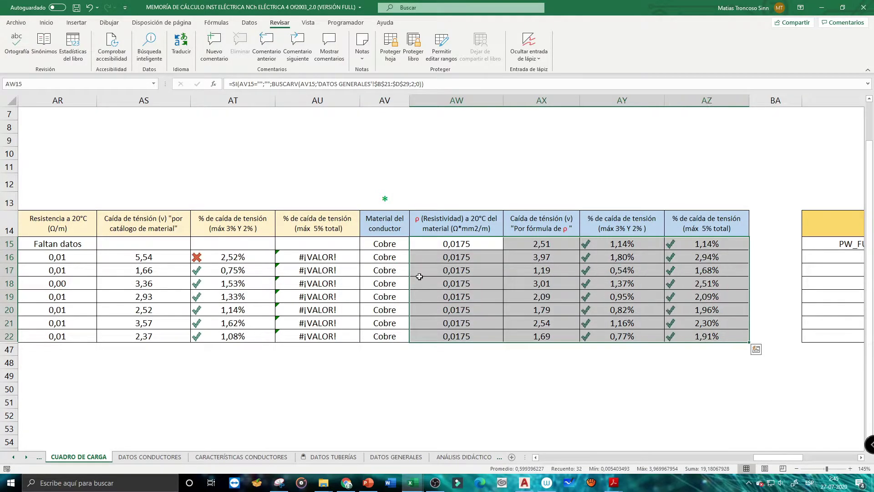
Try Aluminio as the main line's conductor material, and restore it to Cobre.
click(387, 245)
click(414, 247)
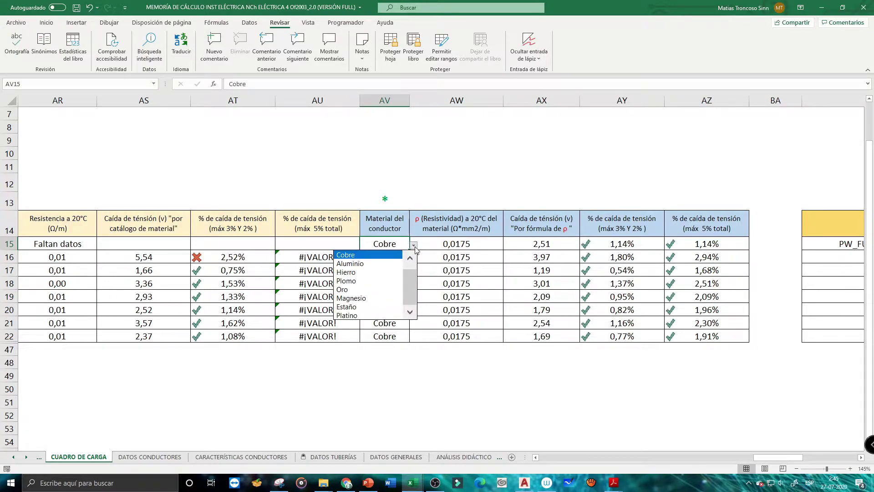
click(392, 263)
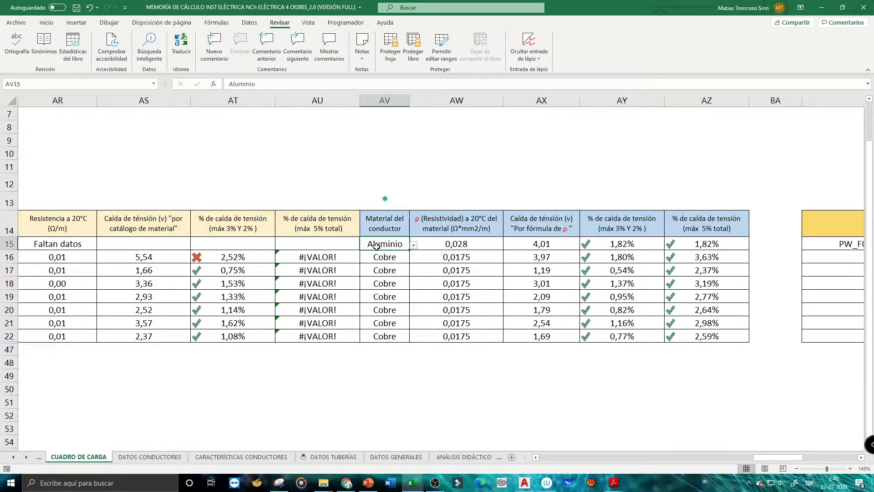
drag(399, 259, 387, 336)
click(384, 244)
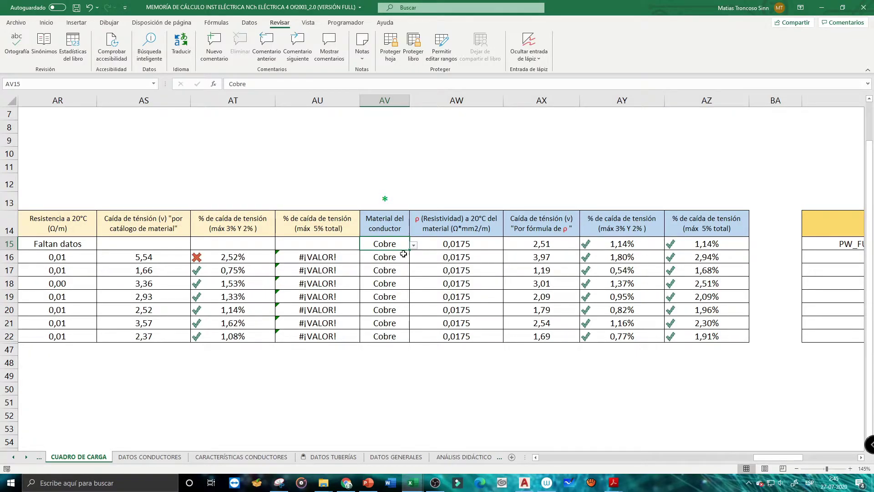
Review the resistivities and voltage-drop percentages, and inspect the total-drop formulas of circuits 1 and 2.
drag(456, 243, 456, 335)
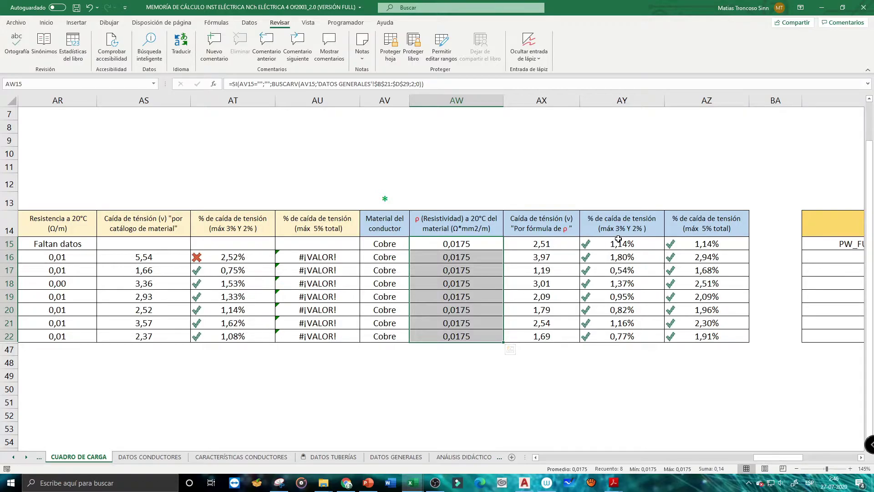
drag(605, 245, 597, 323)
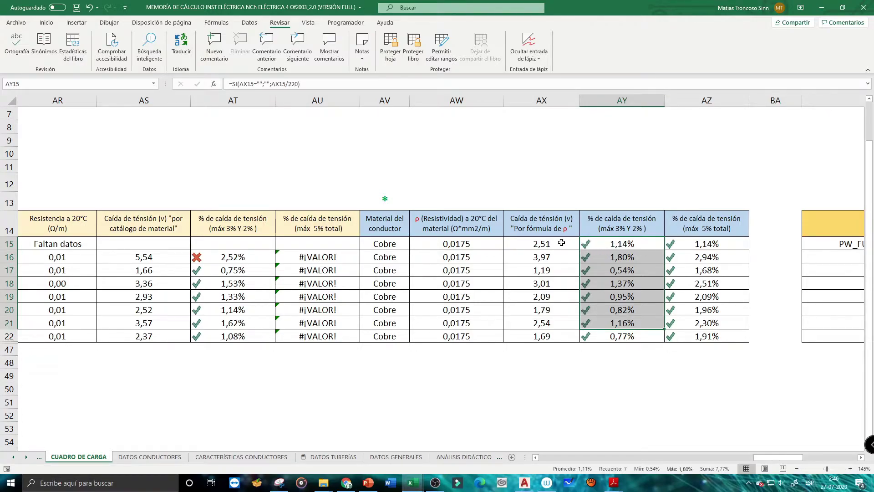
click(693, 258)
double_click(693, 258)
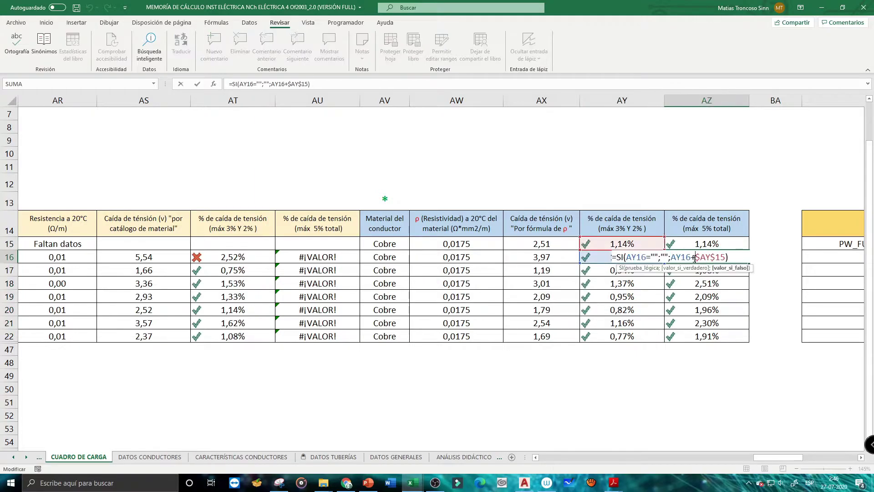
key(Escape)
click(693, 271)
double_click(693, 271)
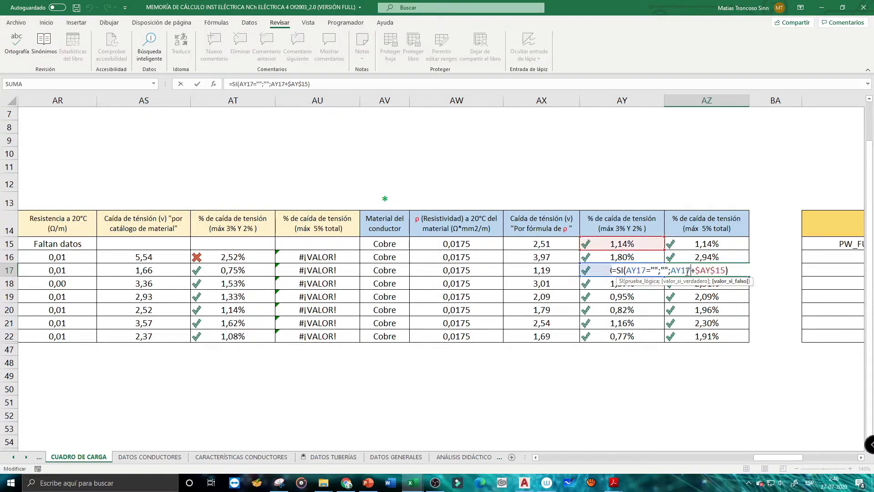
key(Escape)
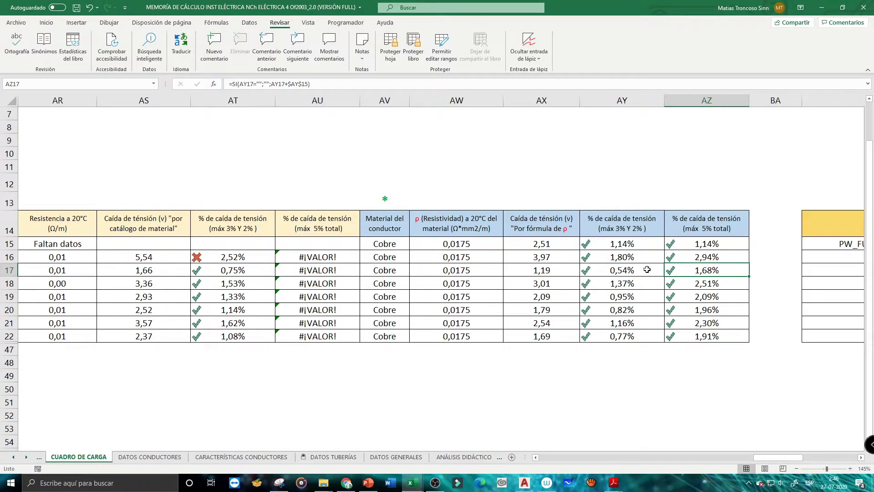
Compare circuit 2's individual and total drop percentages, and inspect the main line's percentage formula.
click(630, 271)
click(704, 270)
double_click(611, 245)
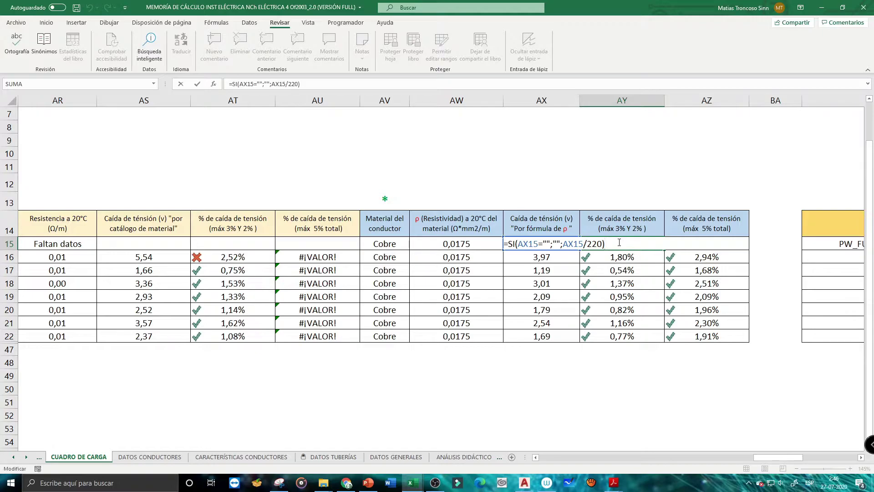
Change the main line's conductor to FREETOXFLEX_Serie3_RZ1K_mm2_Monopolar.
drag(748, 458, 708, 458)
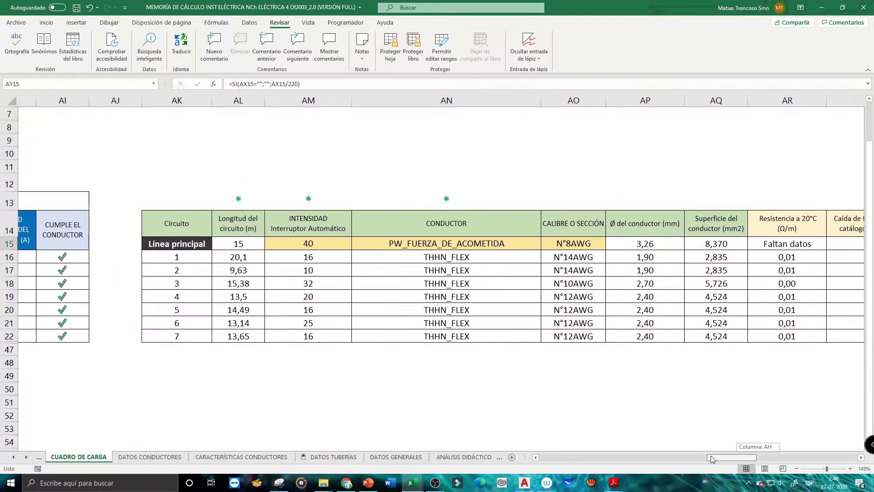
click(583, 244)
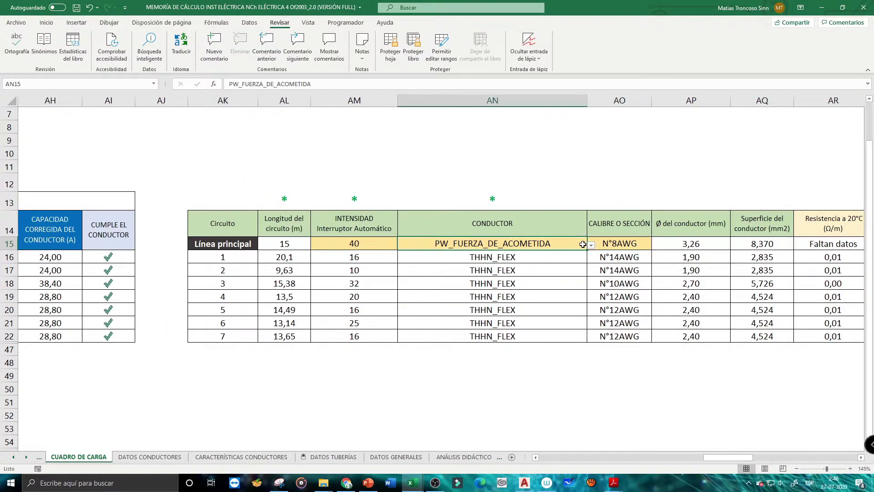
click(590, 245)
drag(584, 292, 586, 303)
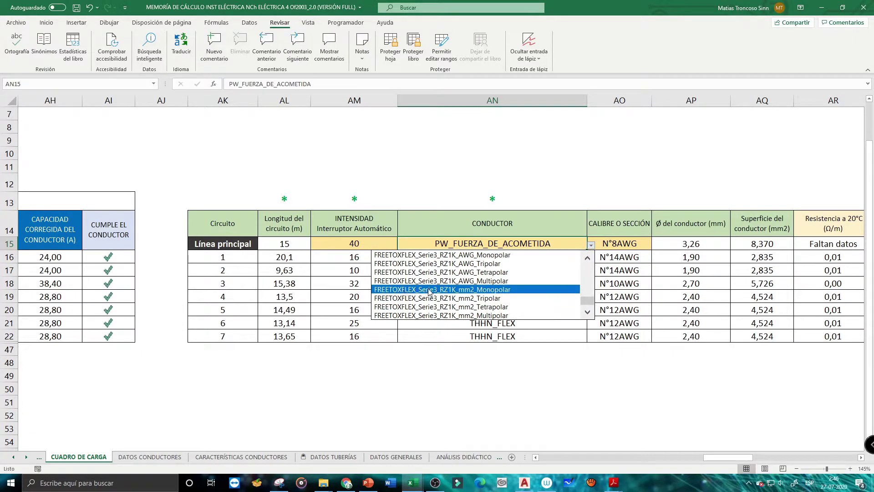
click(405, 289)
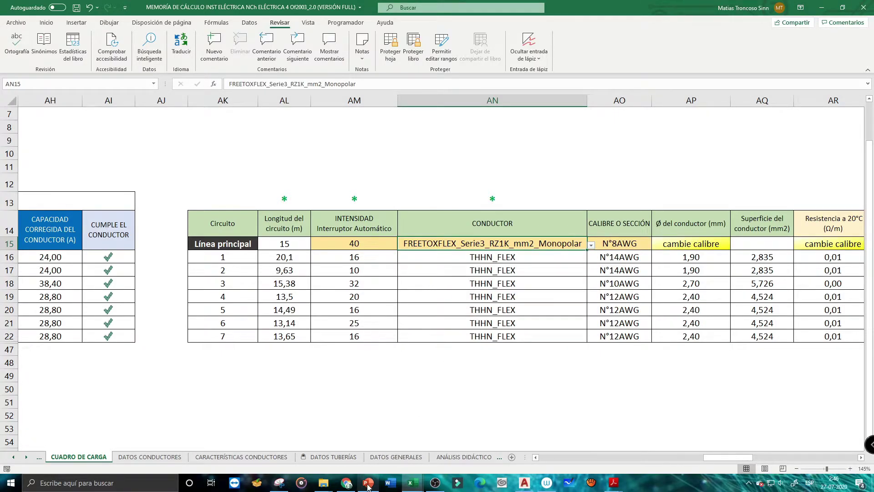
Switch to Adobe Acrobat Reader and examine the FREETOX-FLEX Serie 3 (RZ1-K) mm² cable datasheet.
key(alt+Tab)
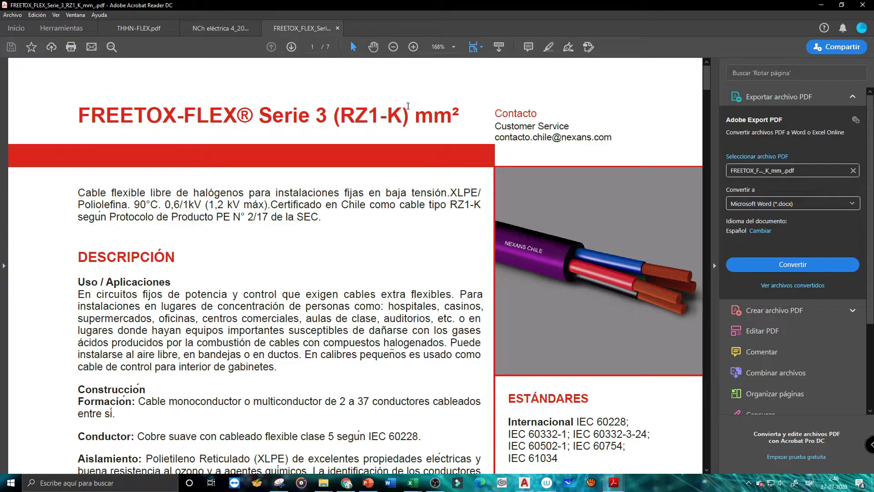
scroll(450, 225, down, 1)
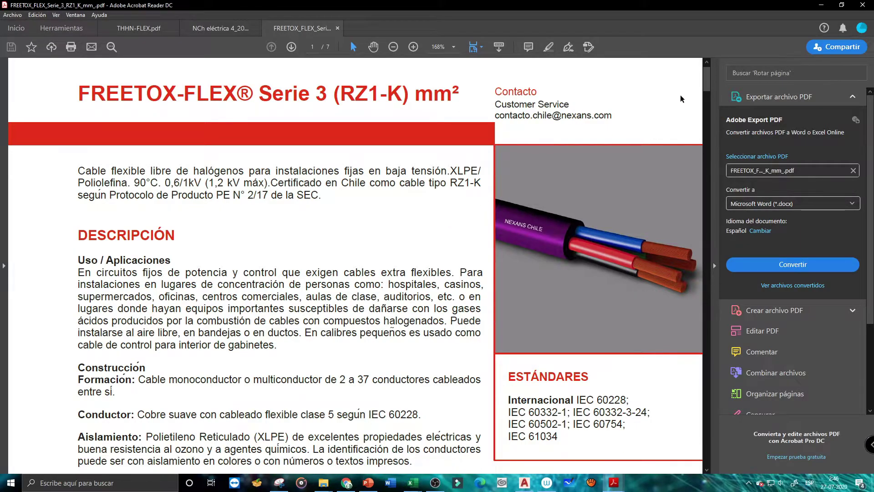
drag(707, 80, 710, 191)
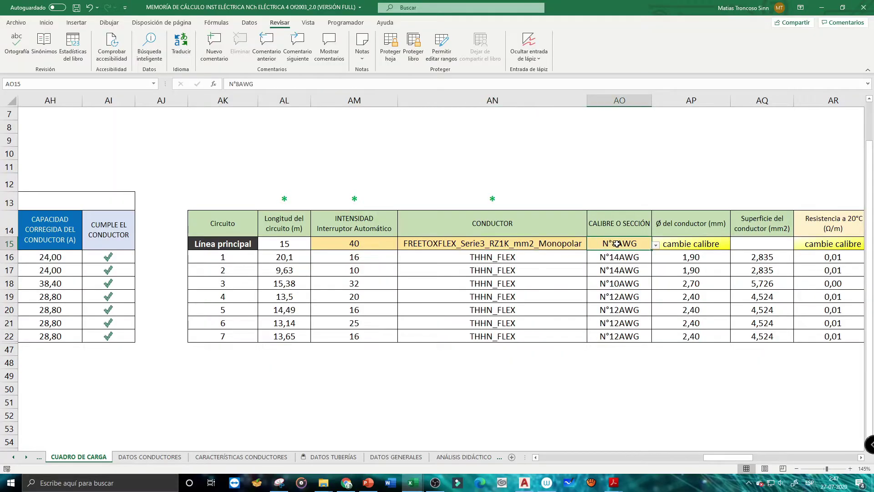
In the Excel load table, set the main line's gauge to 4mm2 and check the voltage-drop percentages.
drag(720, 458, 737, 457)
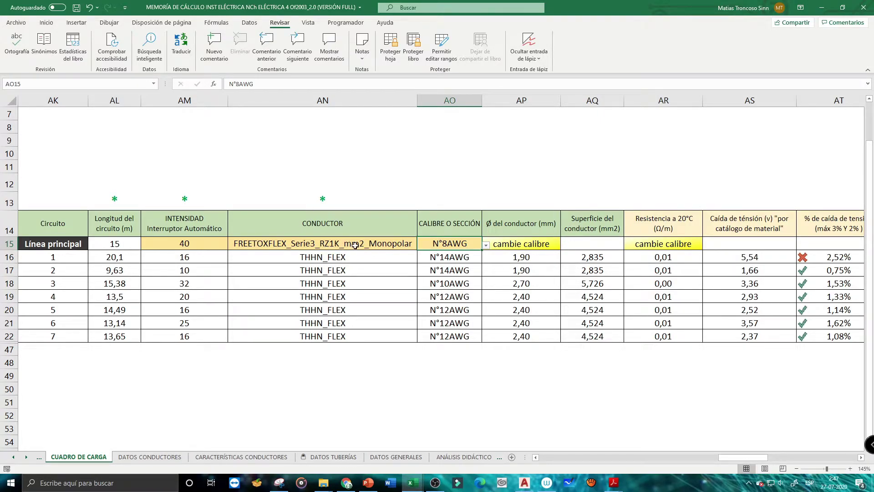
click(486, 245)
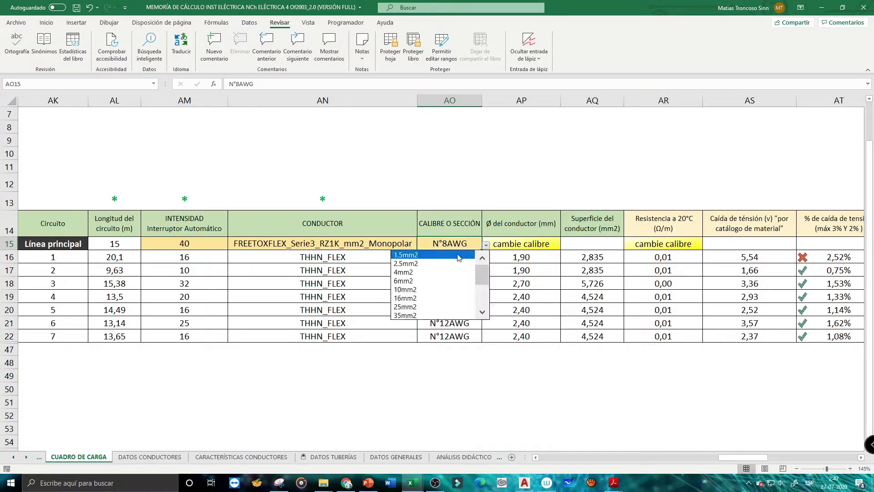
click(412, 272)
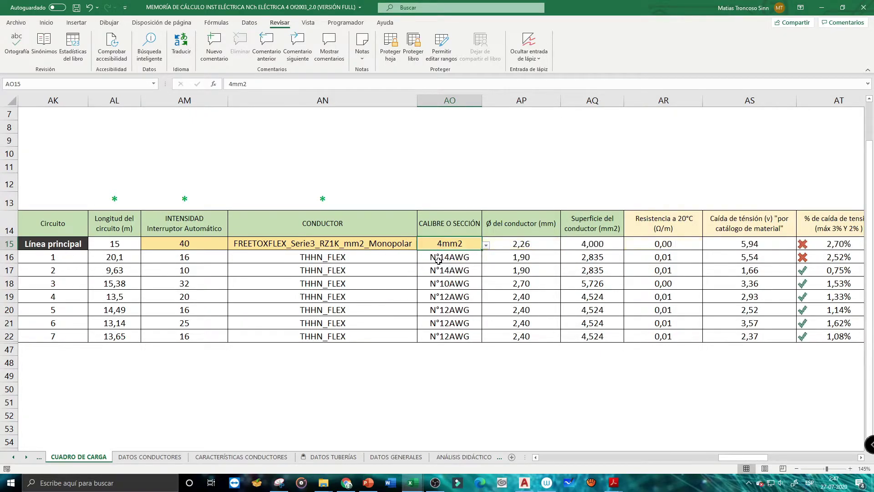
click(486, 245)
scroll(735, 252, right, 3)
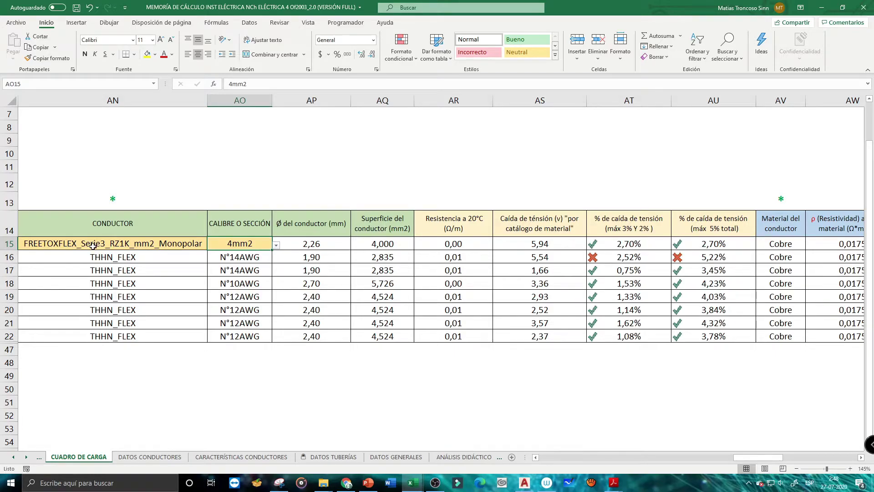
Inspect circuit 1's gauge formula, and hide columns T to AS so the gauges sit beside the drop percentages.
click(237, 256)
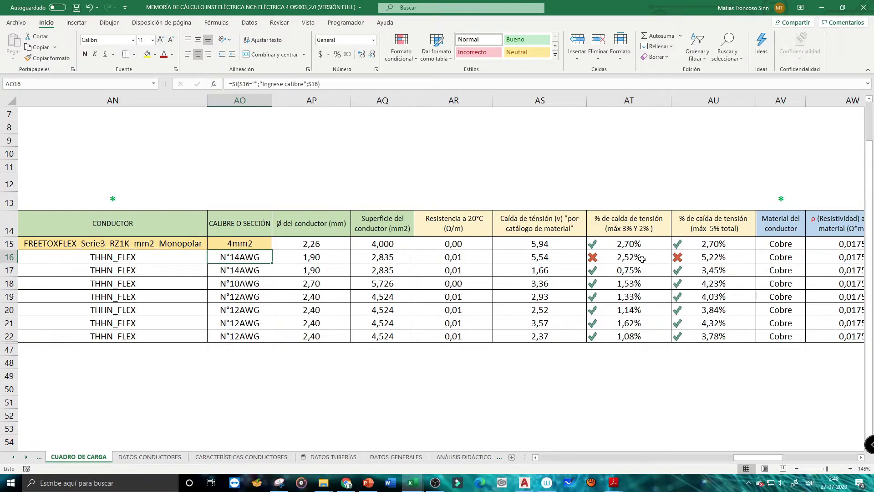
drag(768, 456, 727, 455)
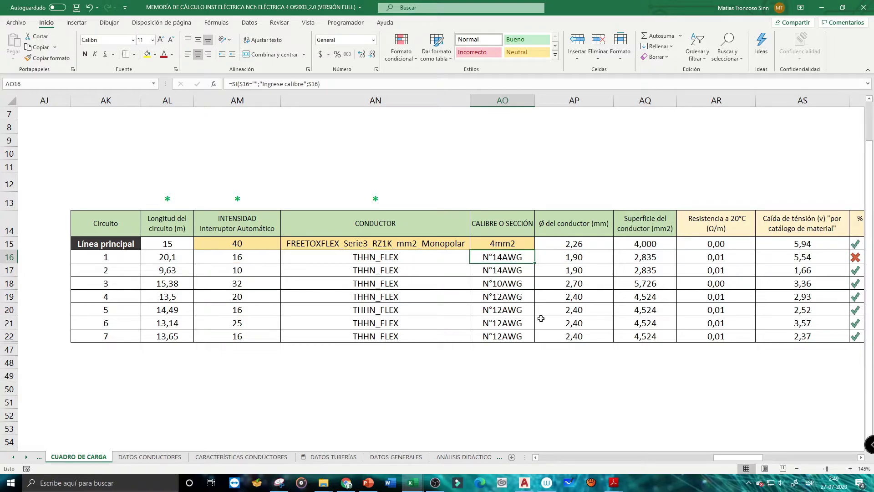
drag(724, 457, 736, 456)
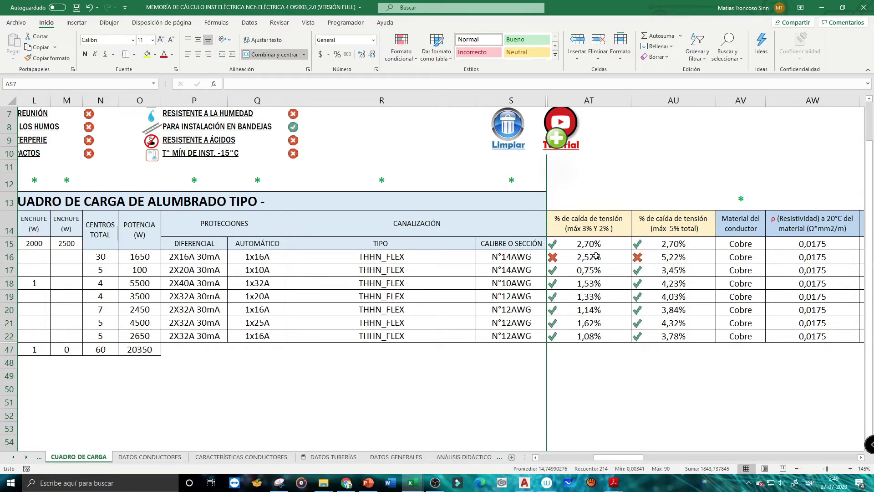
Try 1x10A as circuit 1's automatic breaker, and restore it to 1x16A.
click(515, 269)
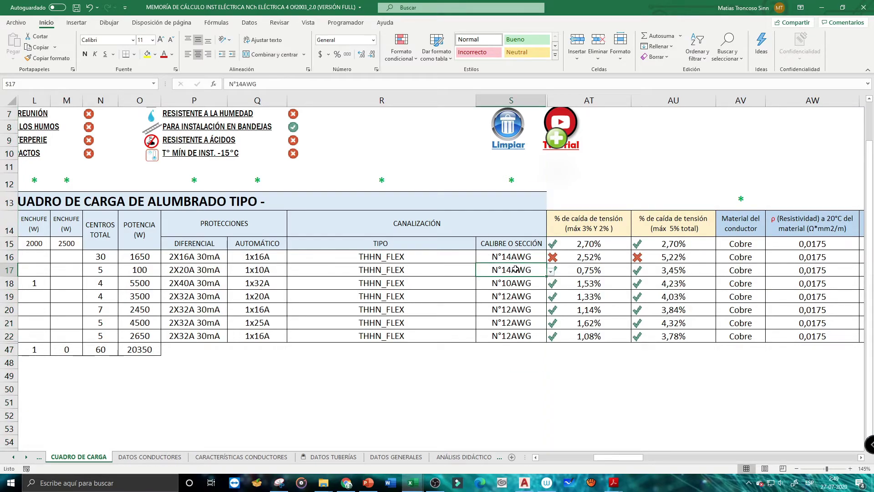
click(519, 259)
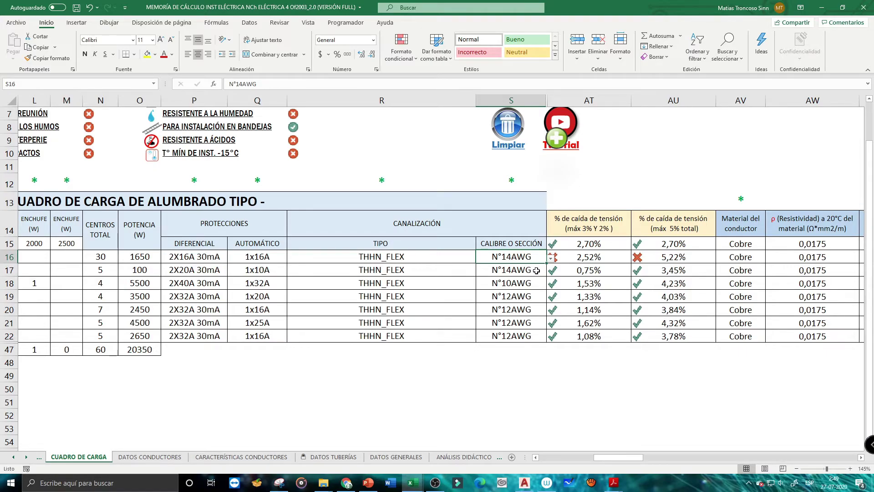
click(266, 260)
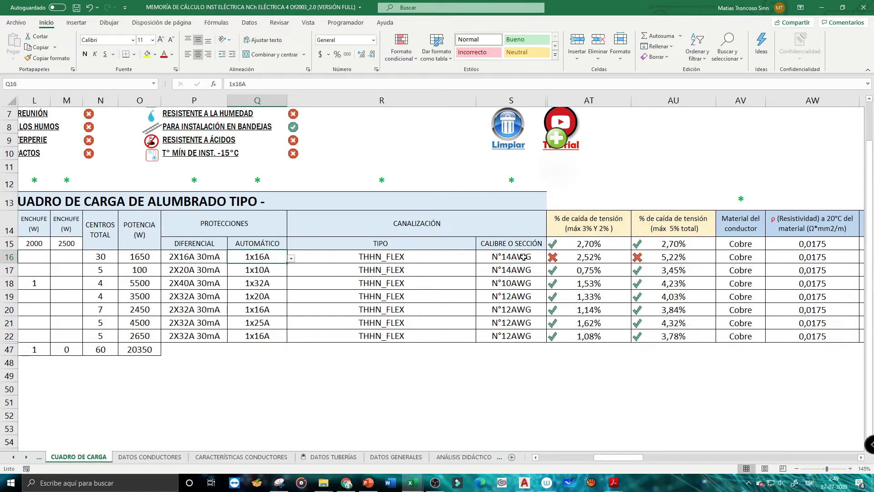
click(291, 258)
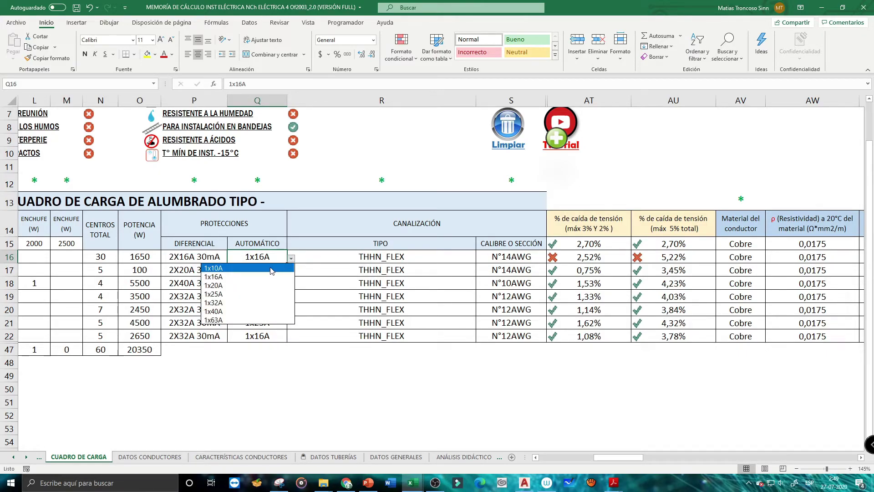
click(271, 271)
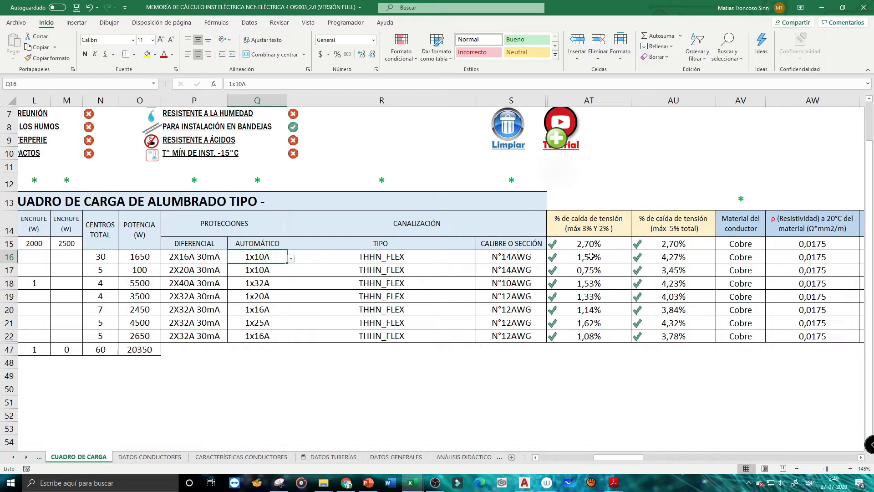
click(291, 258)
click(278, 273)
Set circuit 1's conductor gauge to N°12AWG.
click(510, 254)
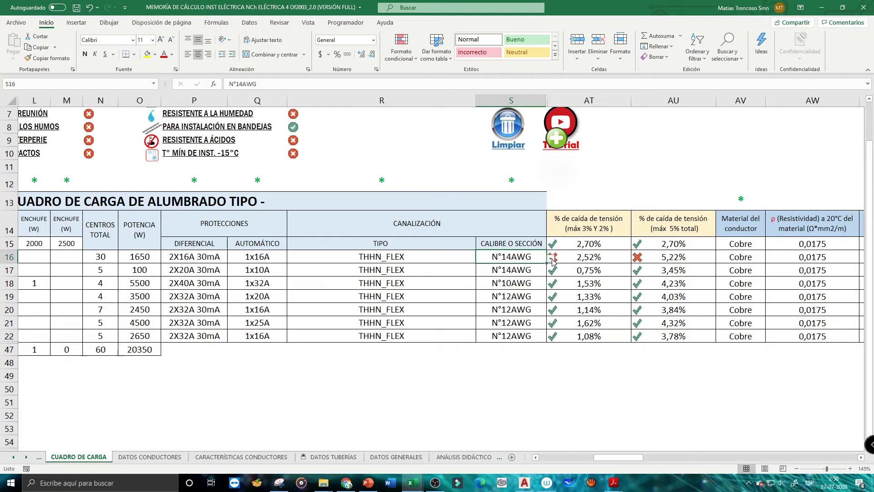
click(551, 258)
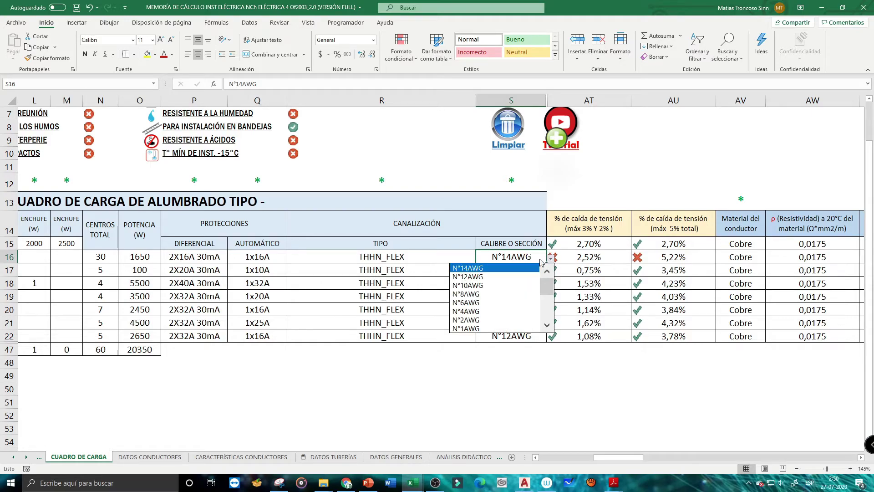
click(523, 278)
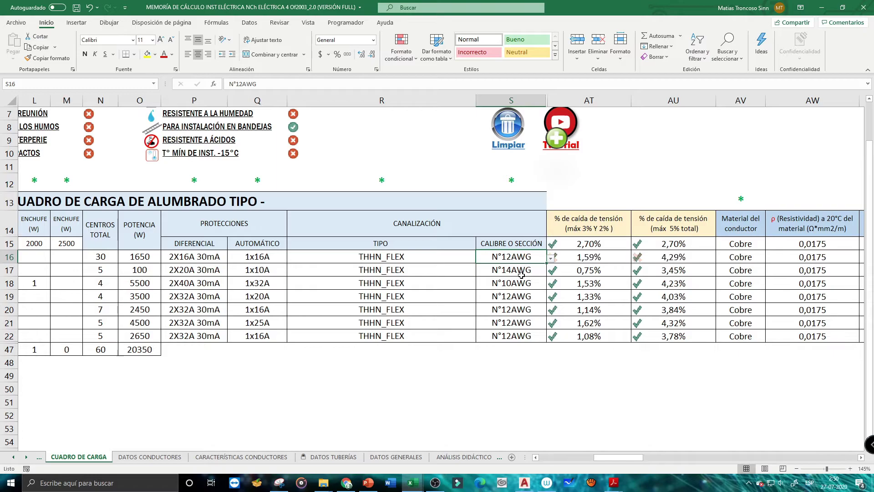
Try N°10AWG as circuit 1's gauge, restore it to N°12AWG, and check the circuit's total drop percentage.
click(551, 258)
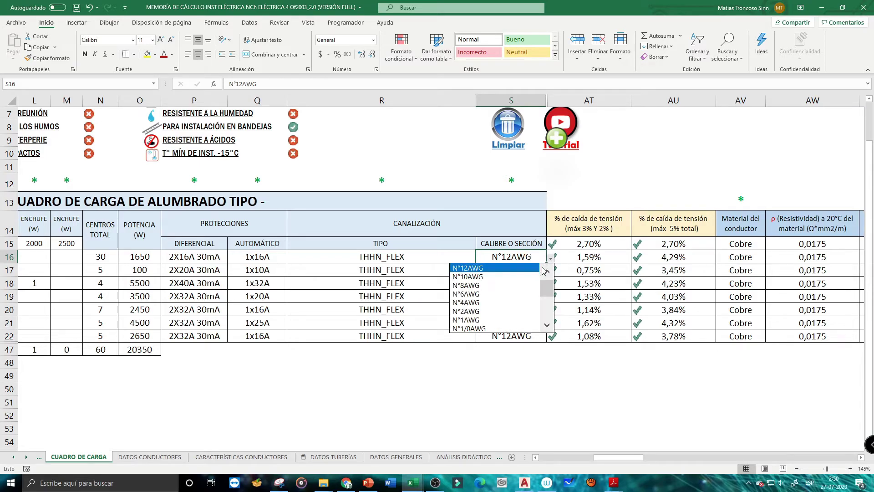
click(502, 278)
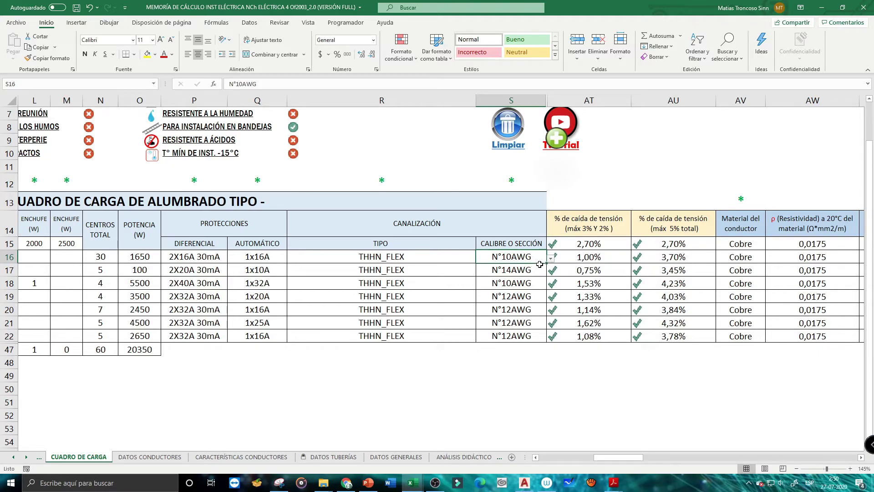
click(551, 257)
click(547, 273)
click(547, 272)
click(510, 276)
click(658, 259)
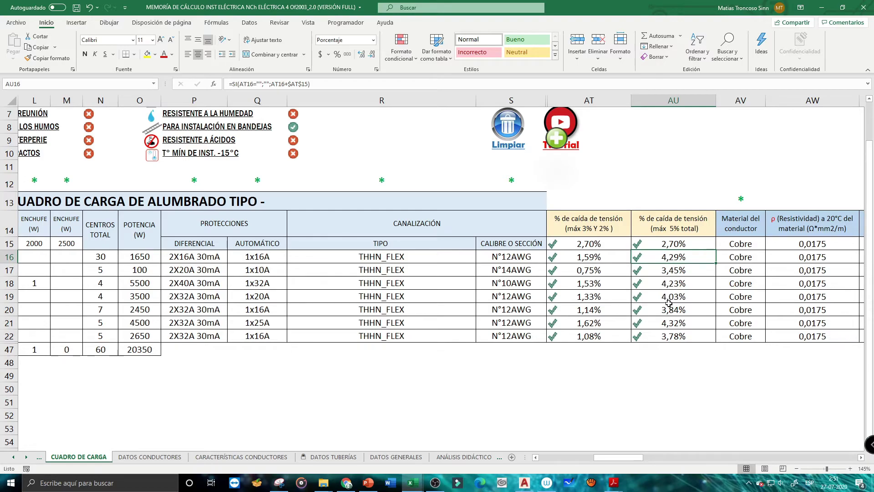
Unhide the columns between S and AT.
drag(567, 98, 540, 99)
right_click(539, 98)
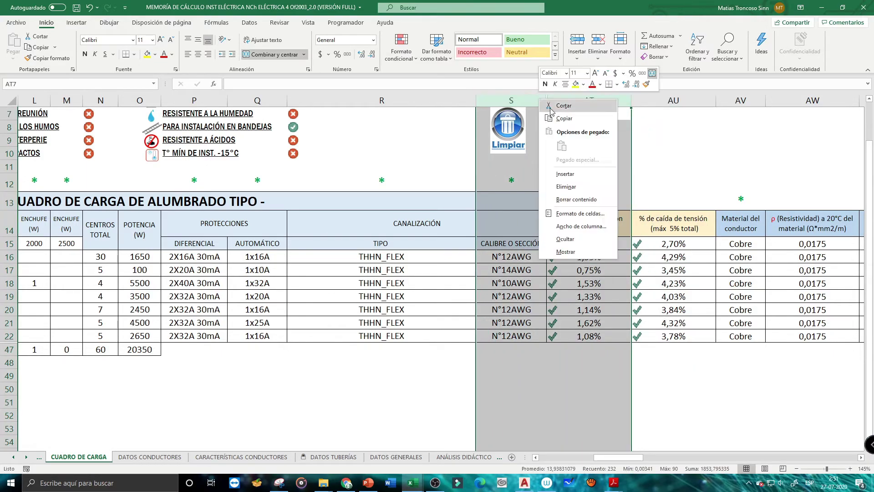
click(564, 253)
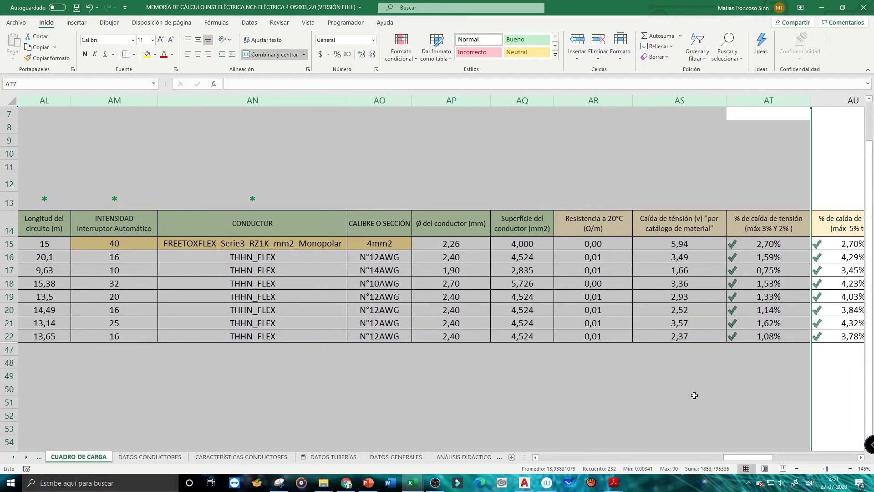
click(660, 411)
Review the voltage-drop percentages of all circuits, and inspect circuit 2's total-drop formula.
mouse_move(744, 458)
mouse_down()
mouse_move(760, 456)
mouse_move(730, 457)
mouse_move(767, 454)
mouse_move(760, 454)
mouse_up()
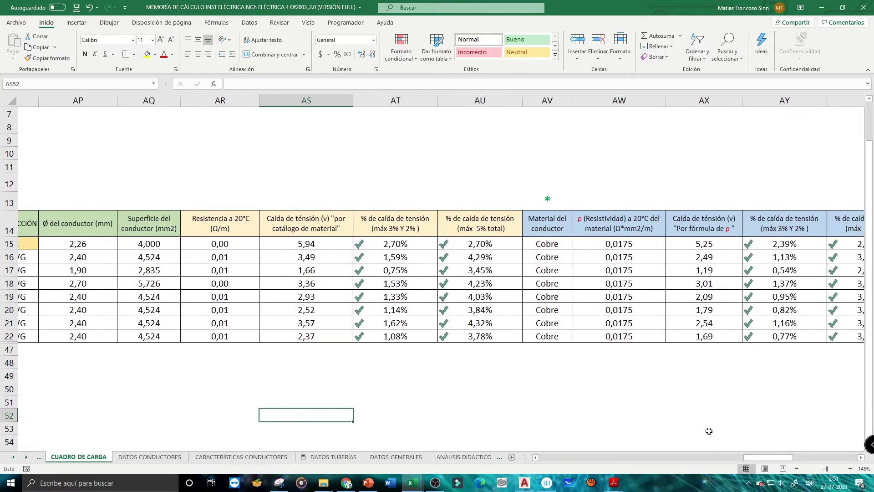
click(527, 201)
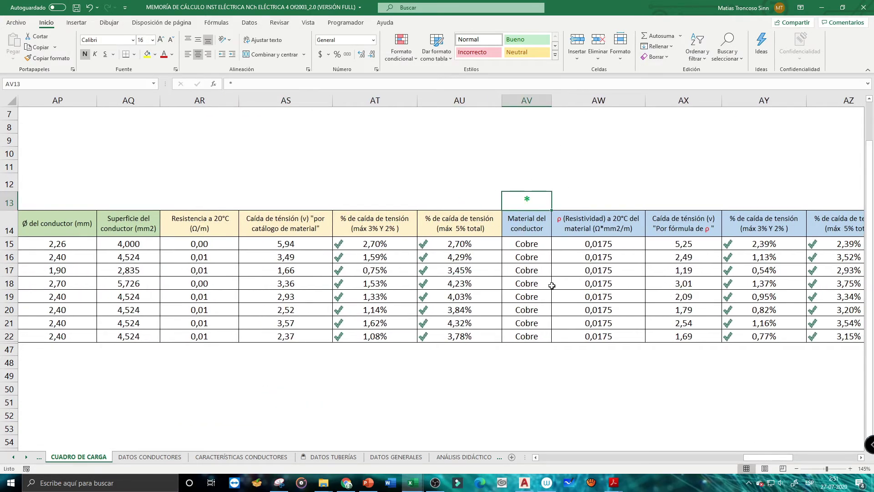
drag(769, 460, 755, 458)
drag(798, 250, 801, 336)
click(801, 336)
double_click(792, 271)
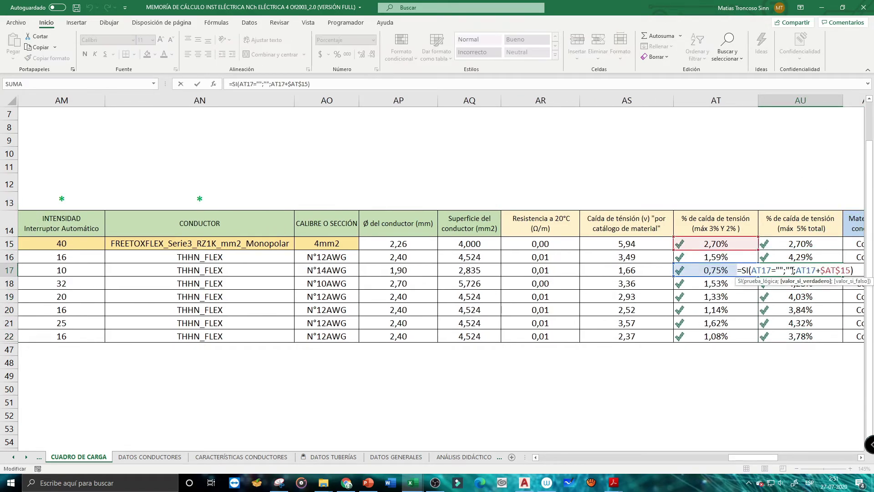
key(Escape)
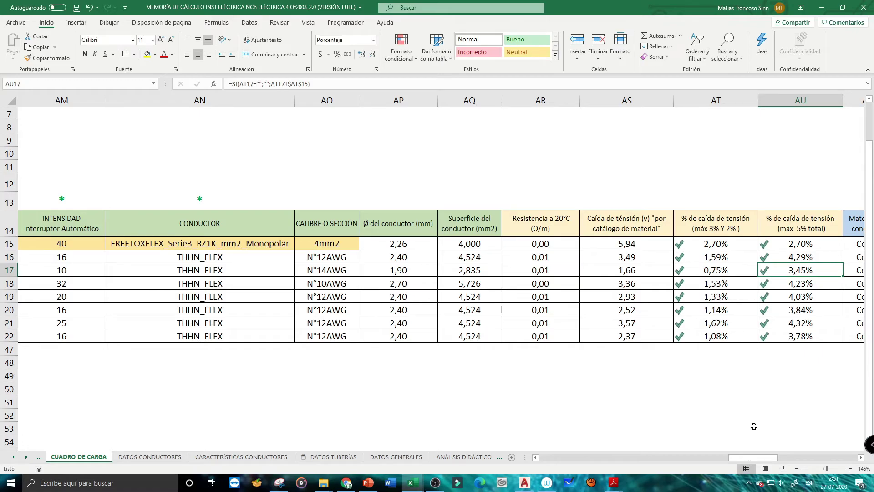
Inspect the full formula behind circuit 1's conductor capacity, and return to the voltage-drop table.
drag(752, 457, 667, 445)
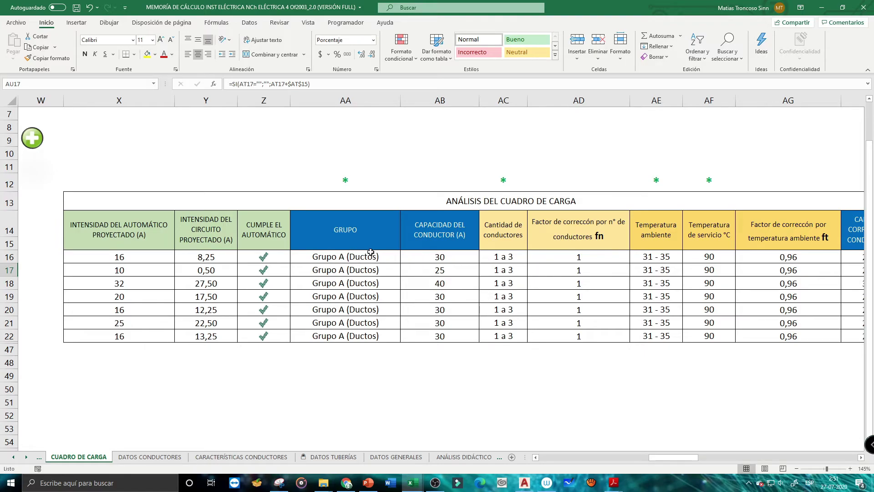
mouse_move(658, 461)
mouse_down()
mouse_move(598, 461)
mouse_move(675, 459)
mouse_up()
double_click(654, 258)
drag(542, 91, 528, 318)
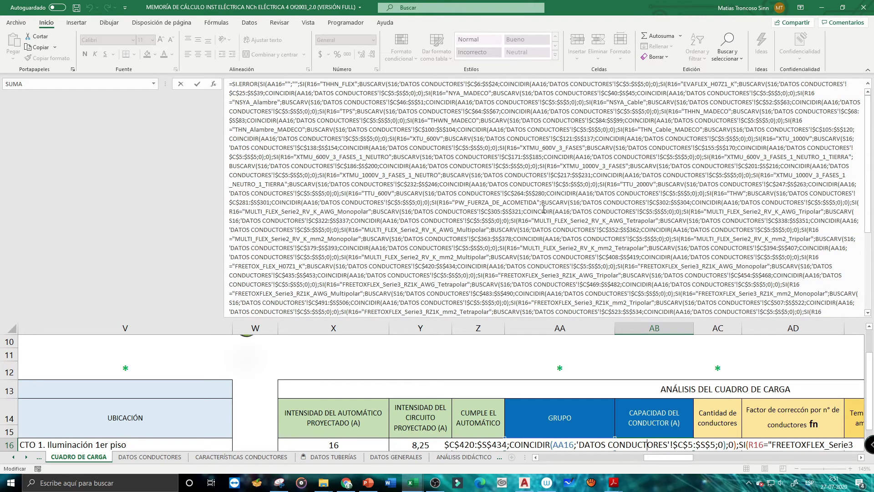
scroll(543, 209, down, 1)
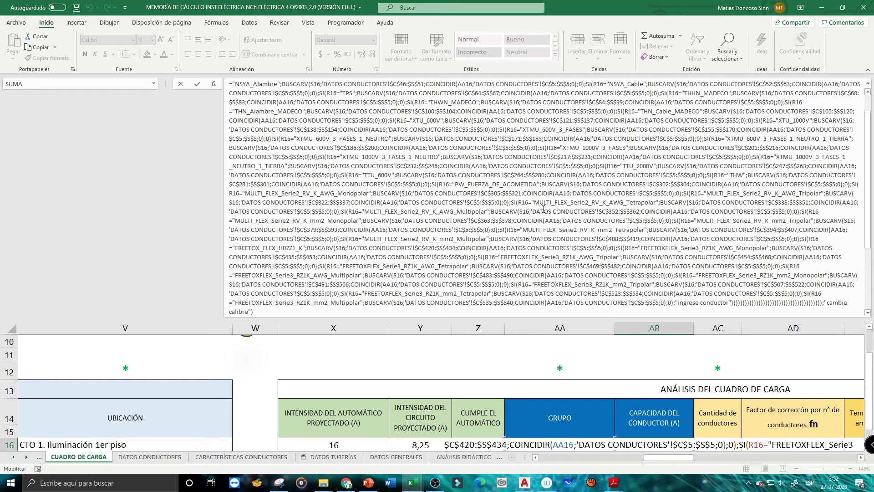
scroll(544, 209, up, 1)
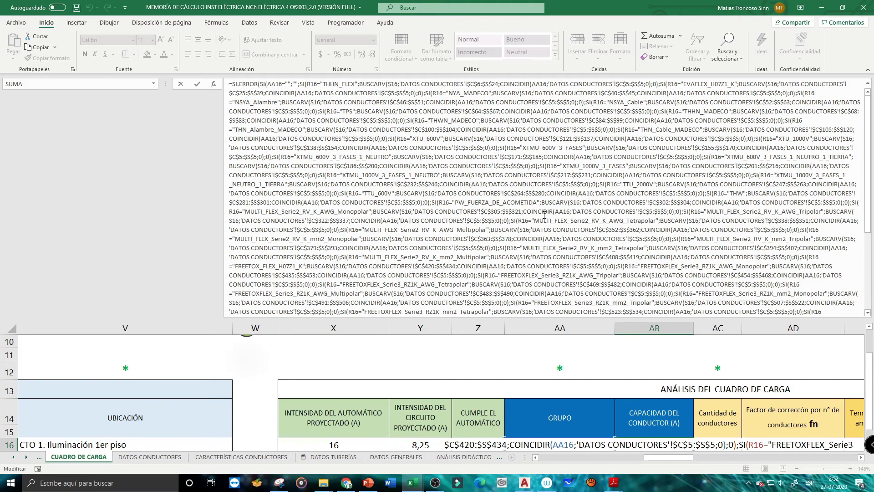
scroll(556, 237, down, 2)
scroll(555, 242, up, 2)
key(Escape)
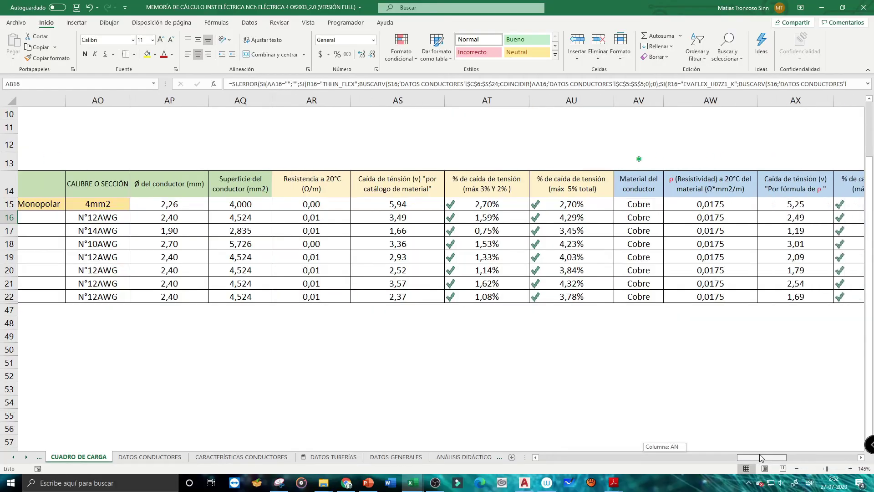
mouse_move(752, 456)
mouse_down()
mouse_move(769, 454)
mouse_move(728, 451)
mouse_move(741, 445)
mouse_up()
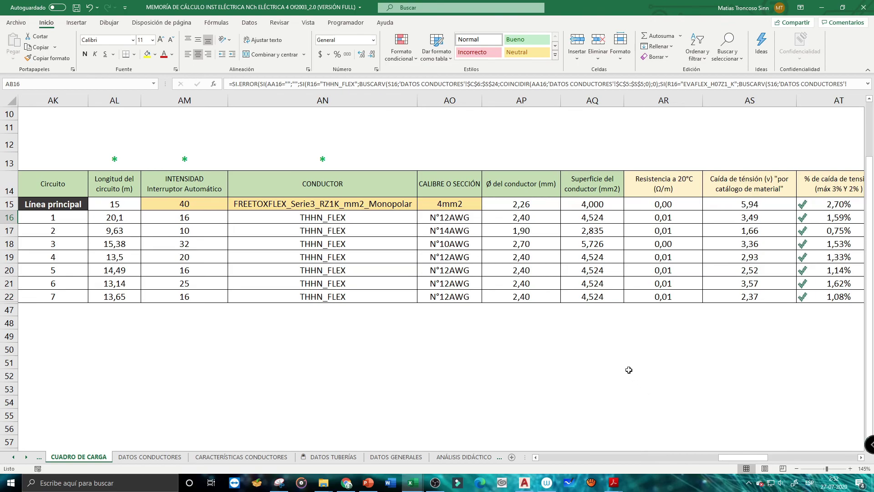